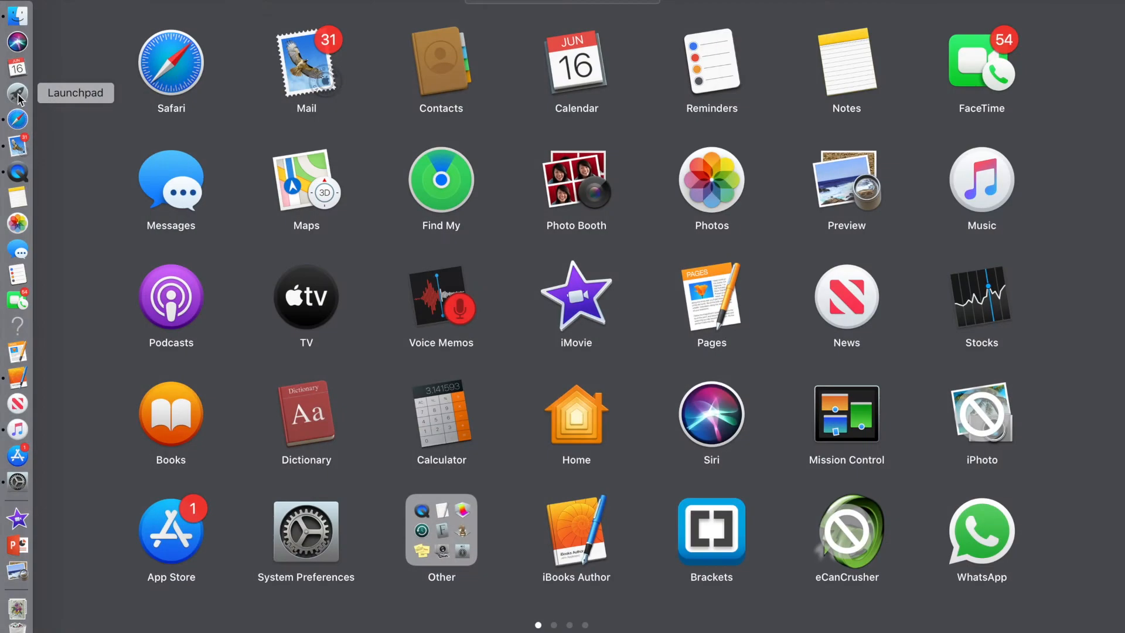
Step: Switch to iMovie and import the three stop-motion .mov files from the desktop into the My Movie project media
left_click(583, 313)
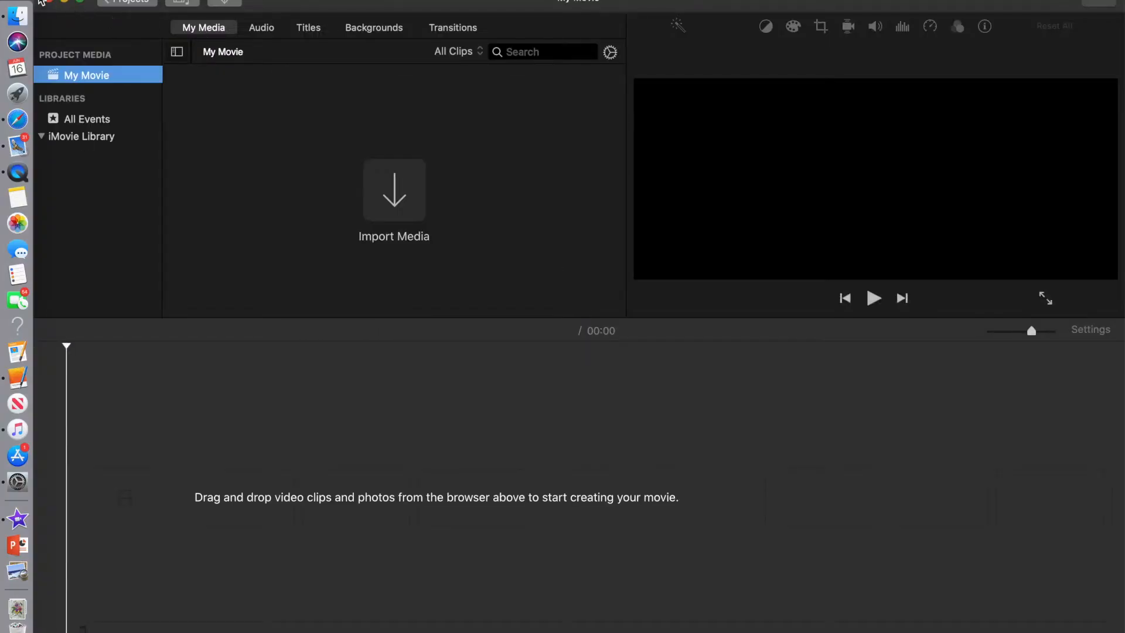
left_click_drag(34, 2, 349, 166)
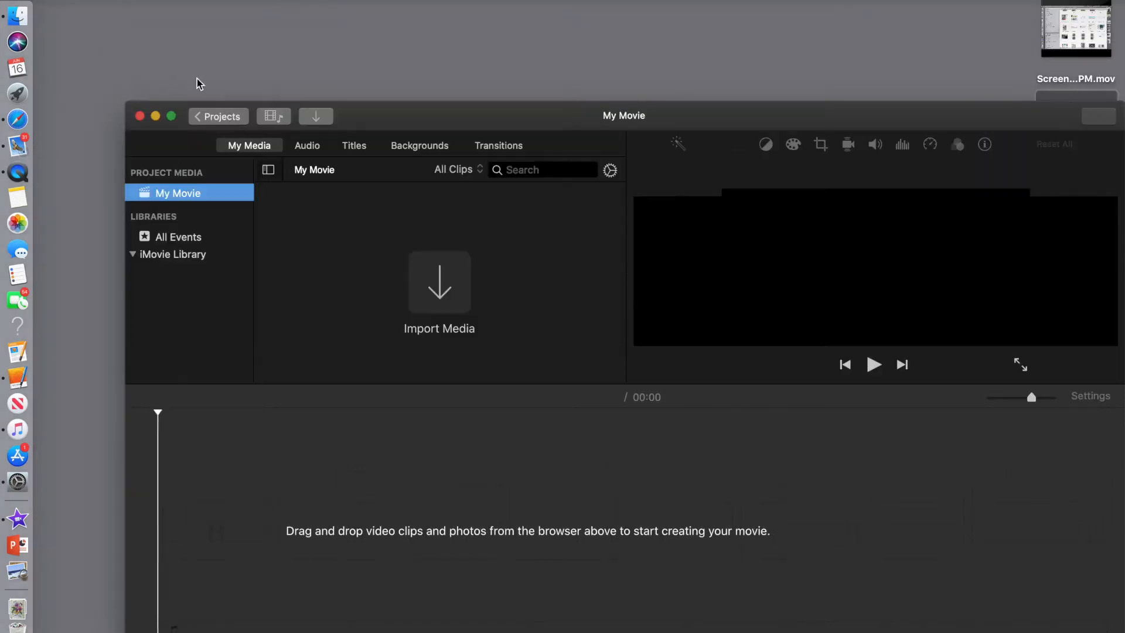
left_click_drag(767, 123, 651, 57)
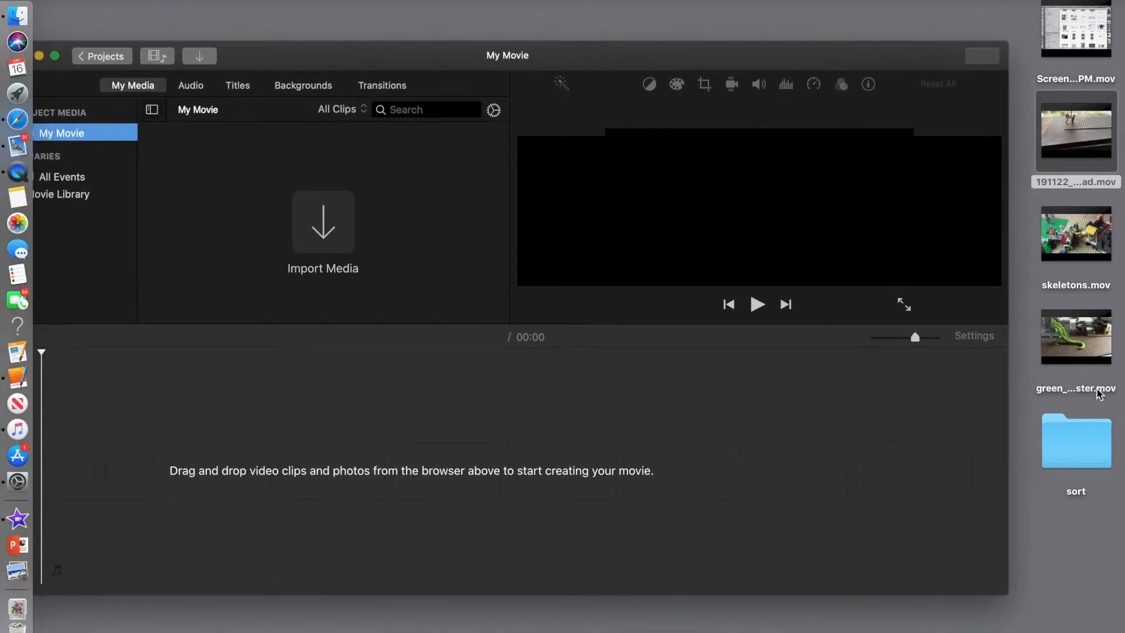
left_click_drag(1102, 406, 311, 220)
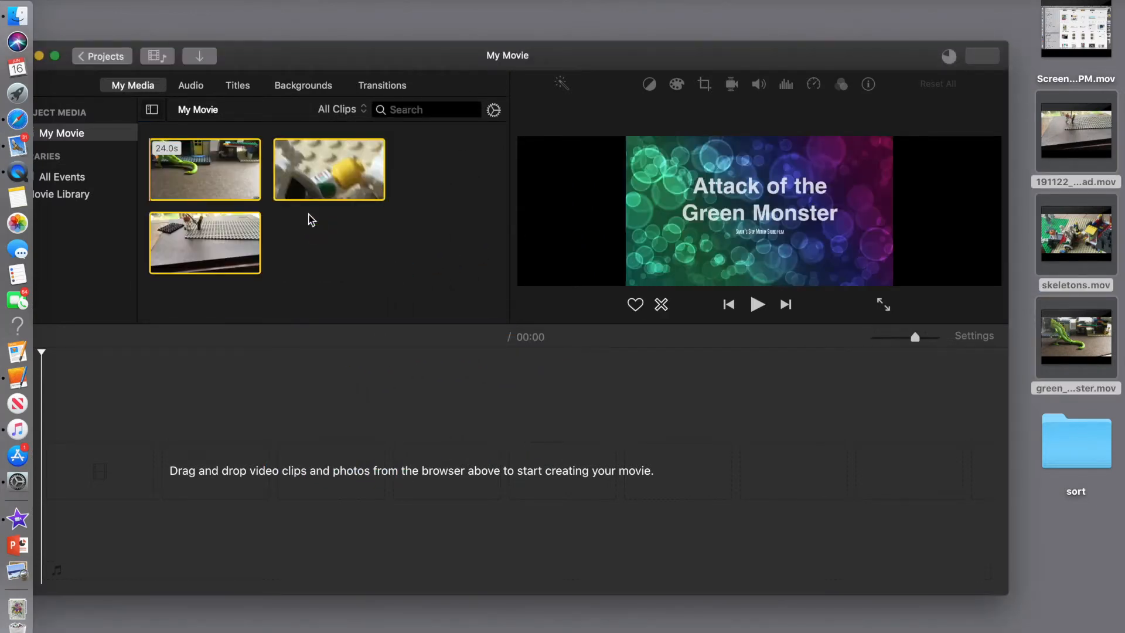
left_click(499, 422)
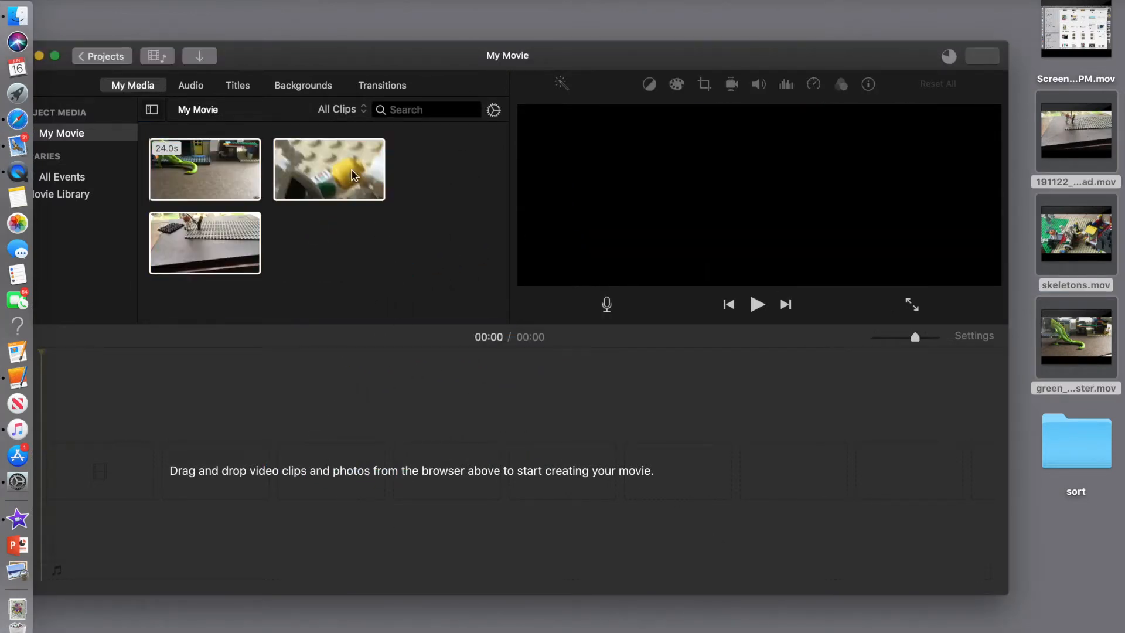
left_click_drag(252, 57, 334, 30)
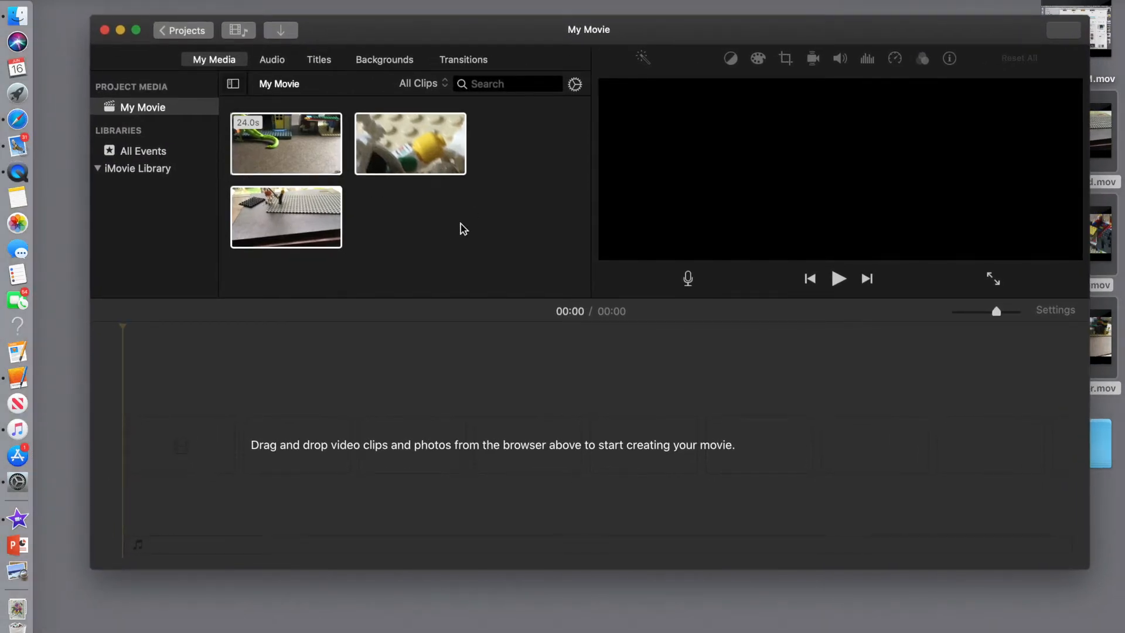
Step: Add the green monster clip, the skeletons clip and the remaining 5.8-second clip to the timeline in that order
left_click_drag(480, 240, 298, 436)
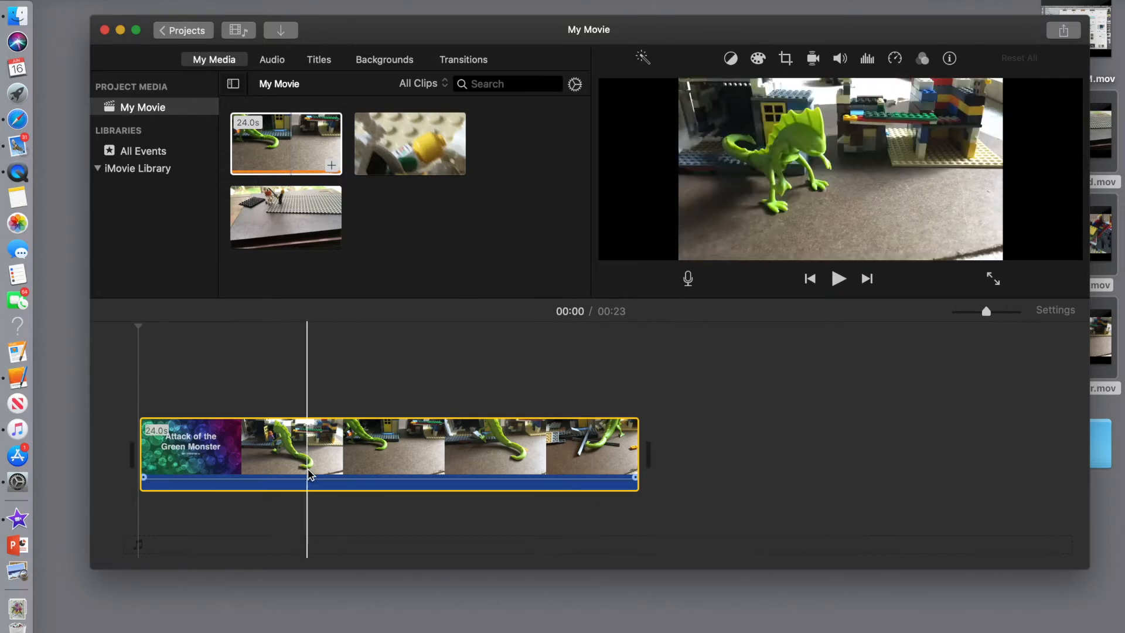
left_click_drag(405, 152, 677, 453)
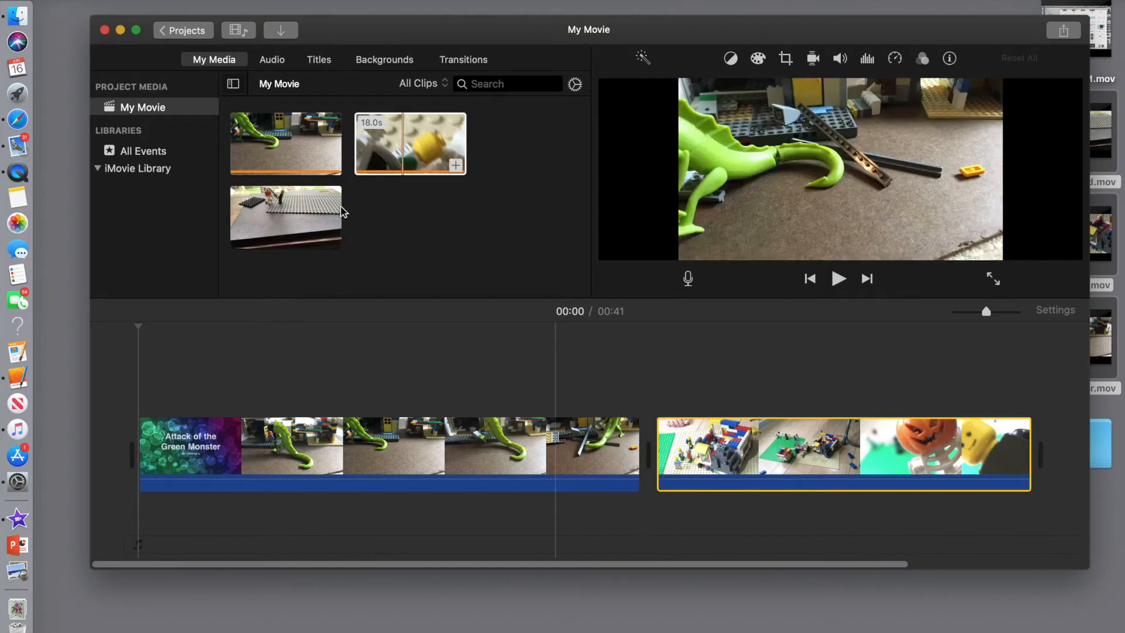
left_click_drag(591, 568, 846, 548)
left_click_drag(297, 242, 985, 463)
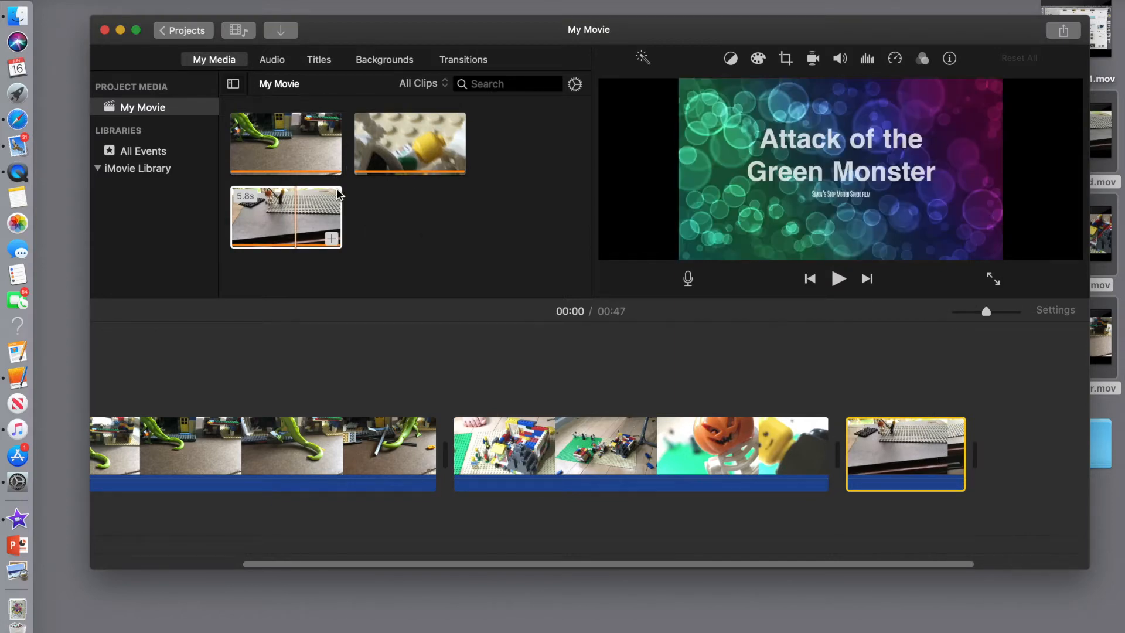
left_click(236, 188)
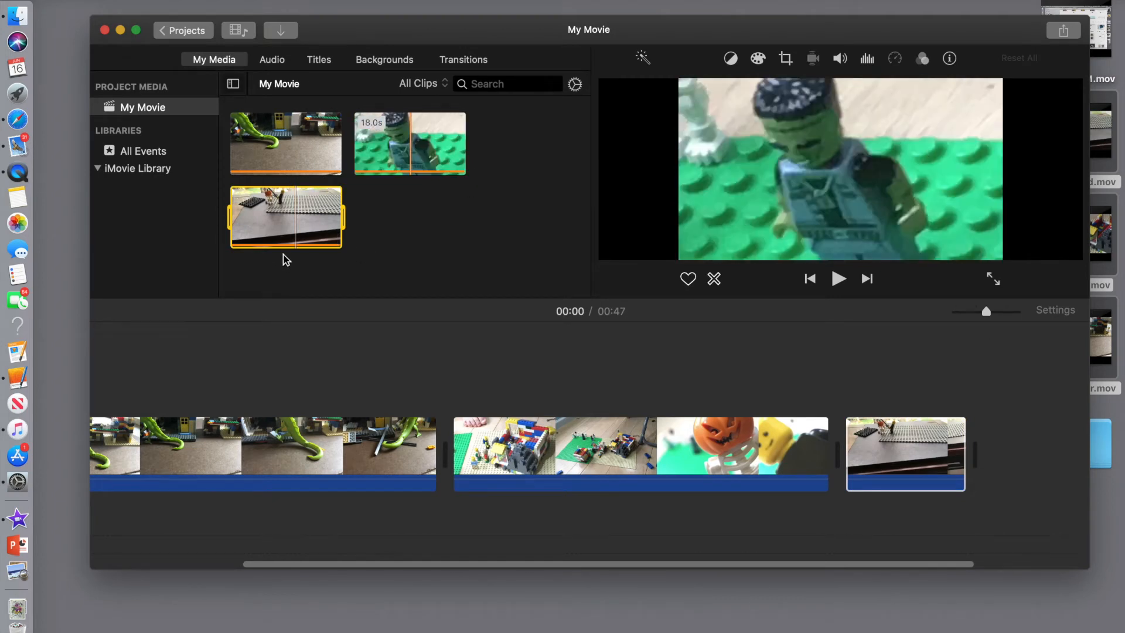
left_click(474, 564)
left_click_drag(398, 564, 596, 520)
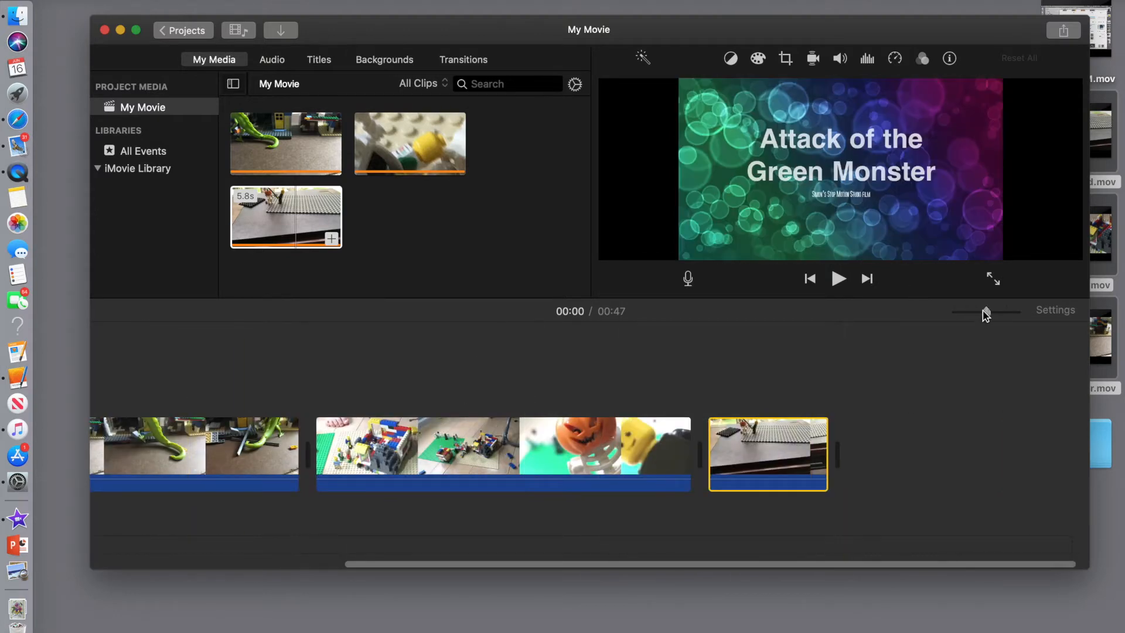
Step: Split the first timeline clip about one second into its opening title and delete the part before the split
left_click_drag(986, 313, 965, 314)
left_click_drag(385, 572, 113, 575)
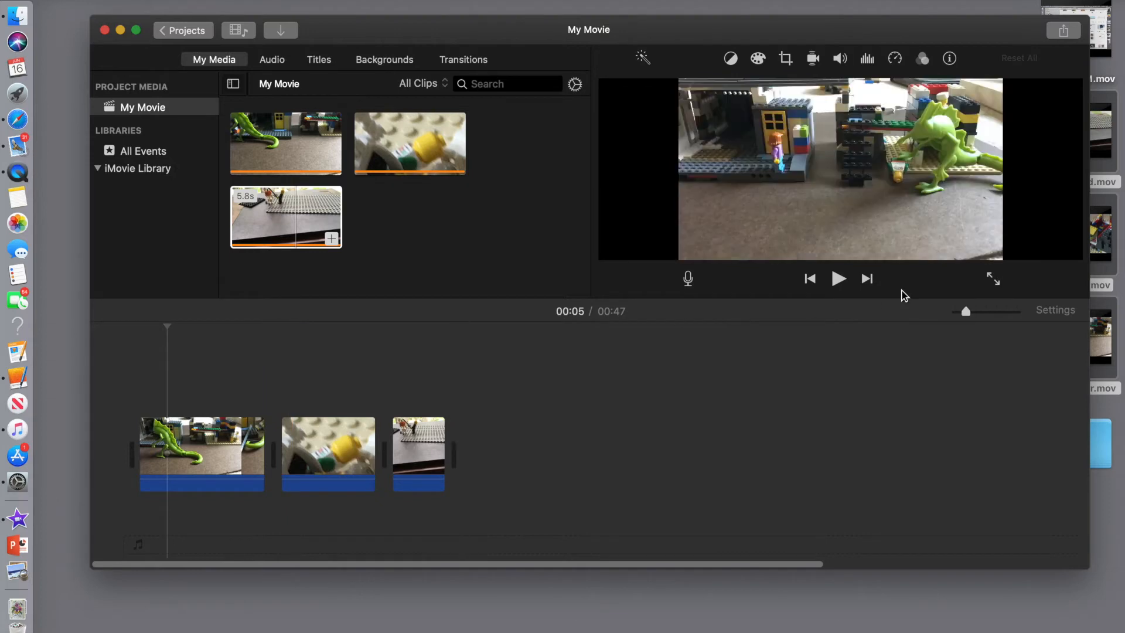
left_click(229, 448)
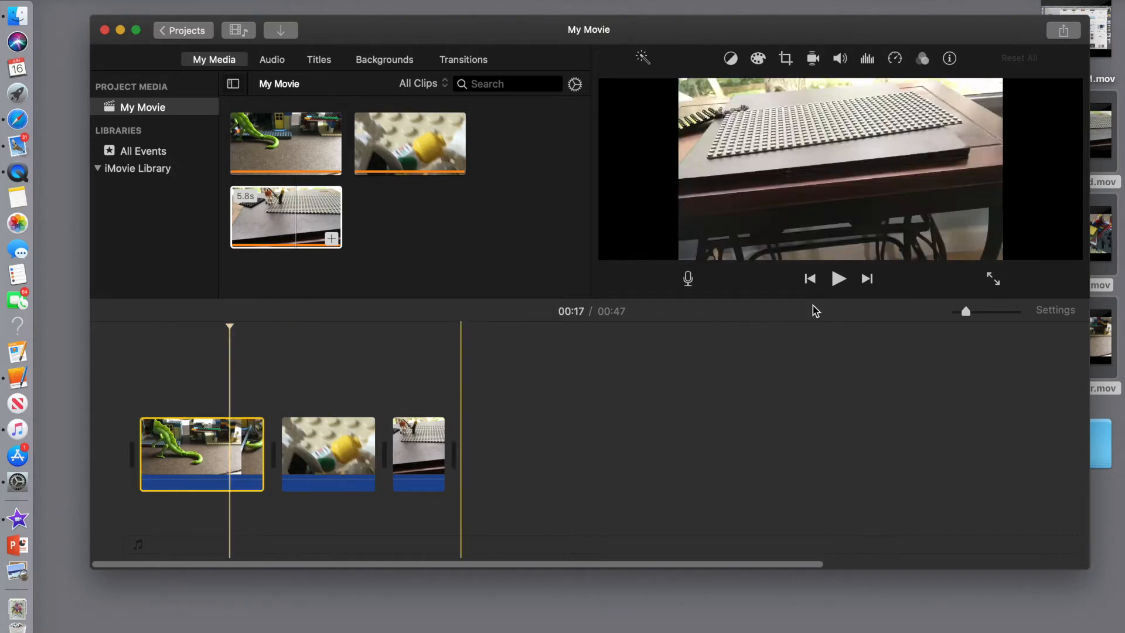
left_click_drag(966, 312, 1017, 312)
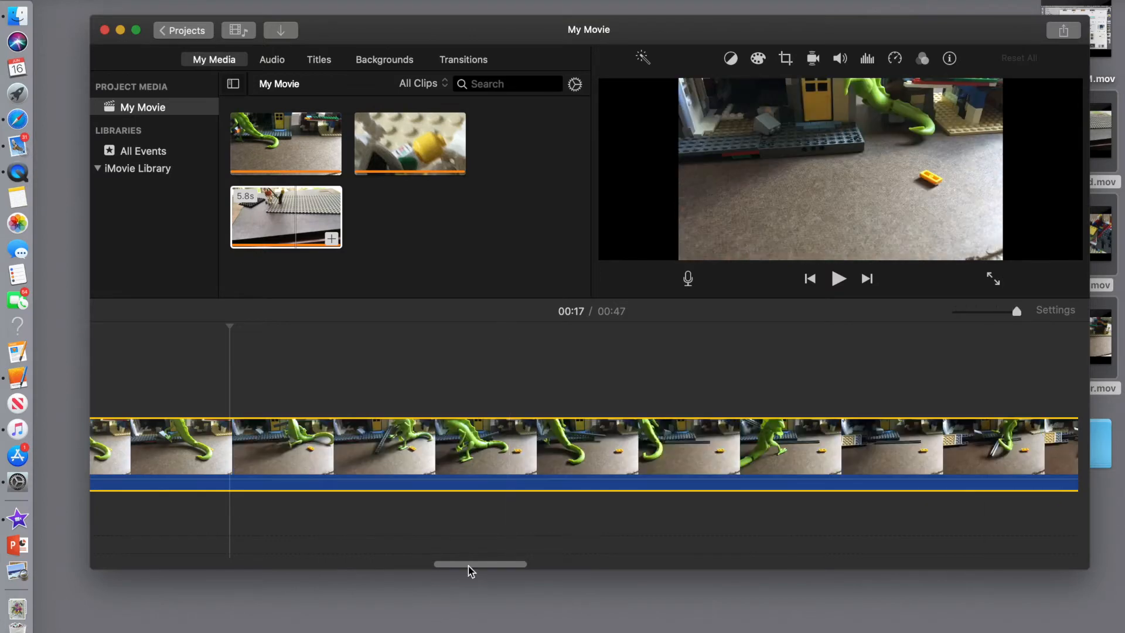
left_click_drag(466, 566, 80, 565)
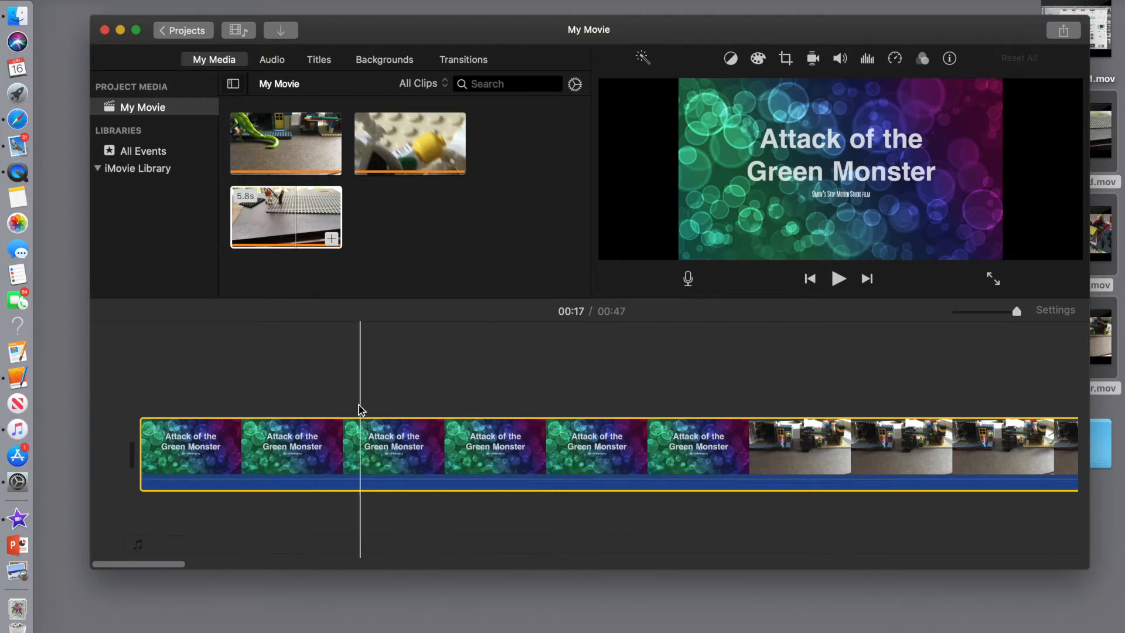
left_click(437, 442)
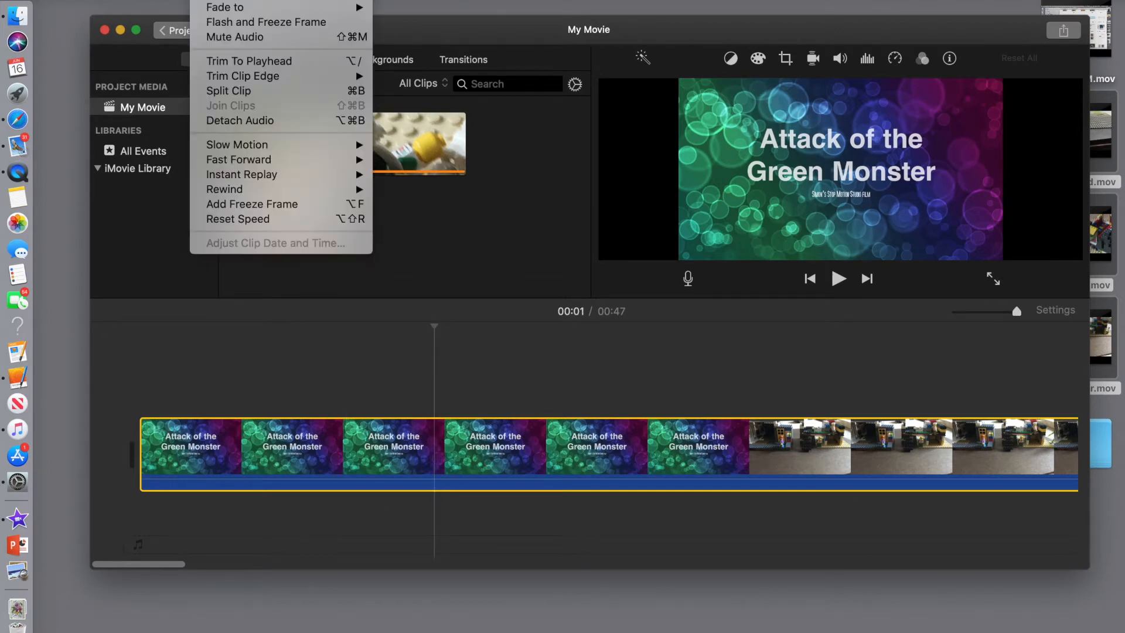
left_click(243, 93)
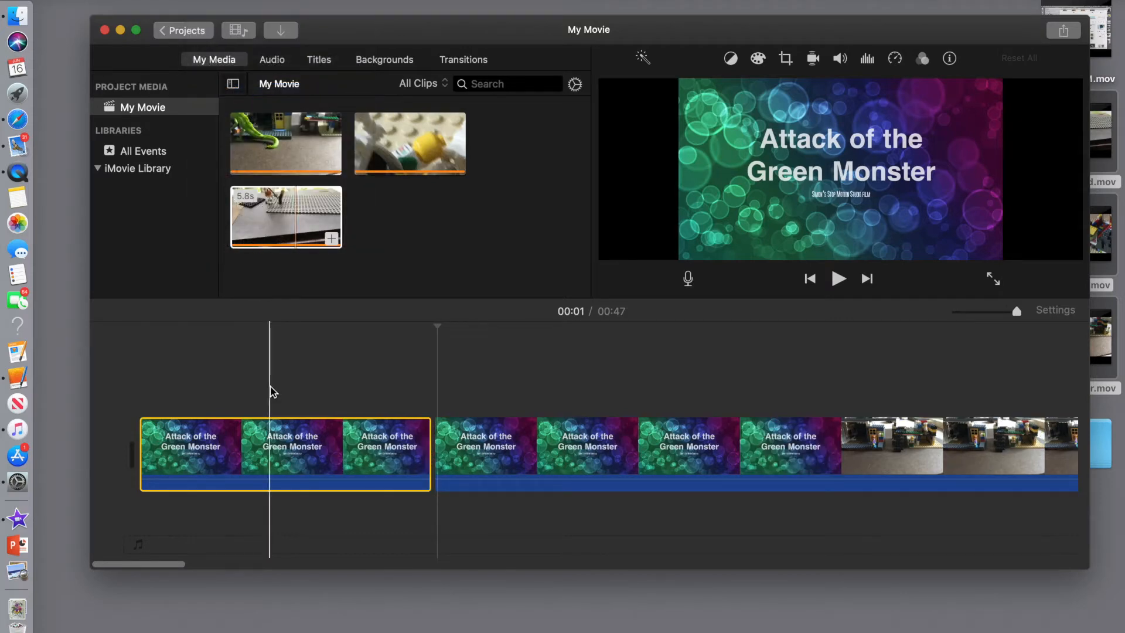
key("Delete")
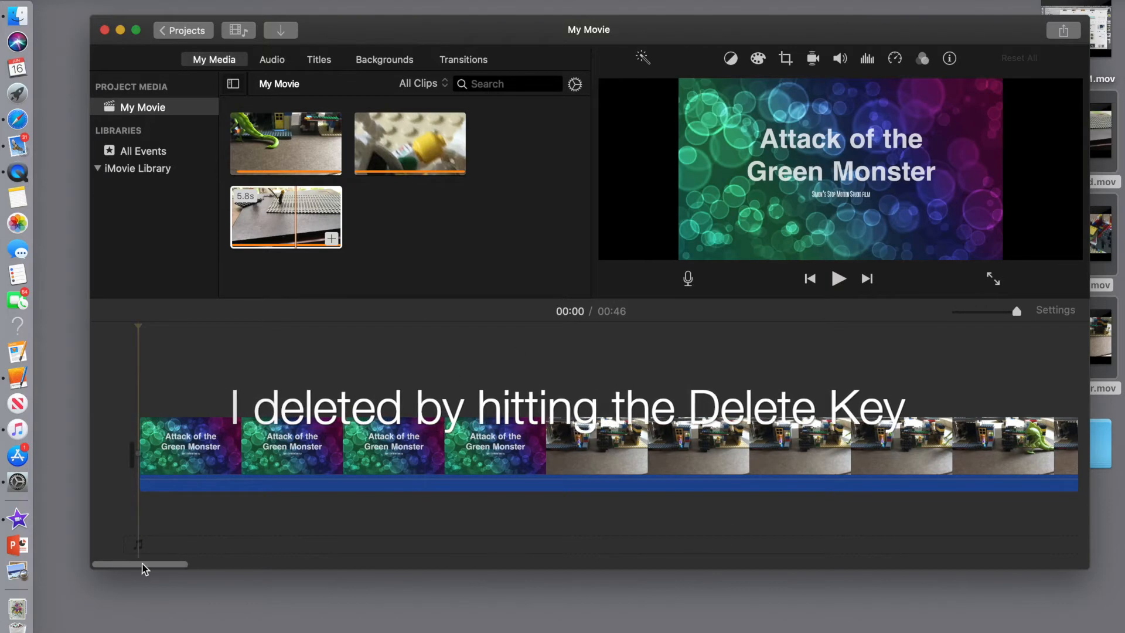
Step: Review the trimmed first clip and play the beginning of the skeletons clip in the timeline
left_click_drag(144, 565, 77, 554)
left_click(545, 446)
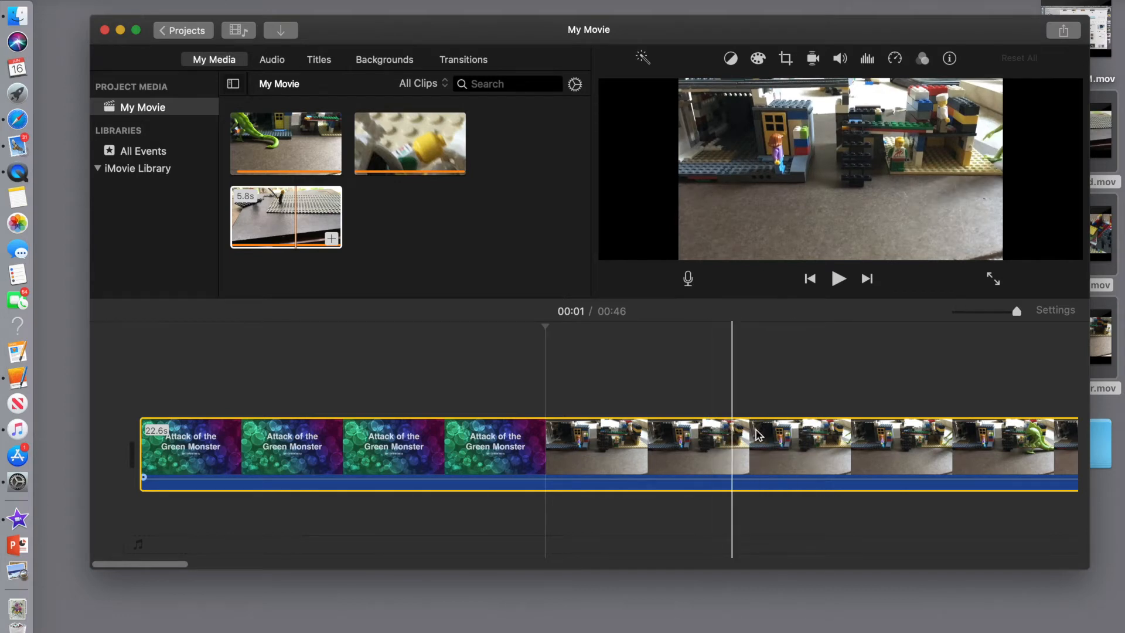
left_click_drag(179, 565, 608, 560)
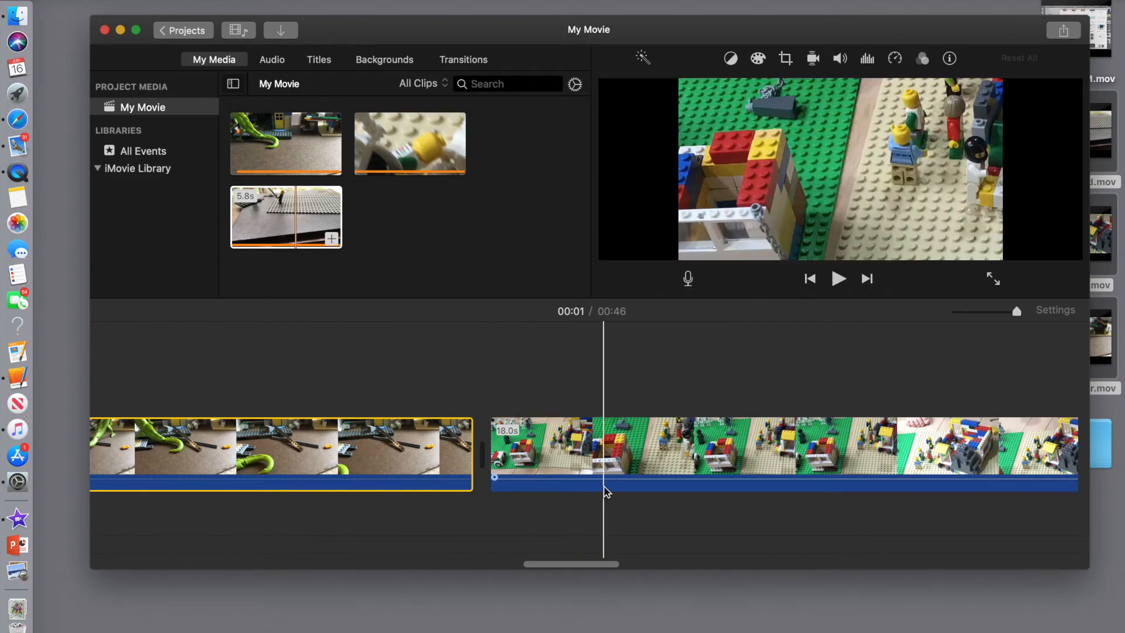
left_click_drag(548, 563, 552, 536)
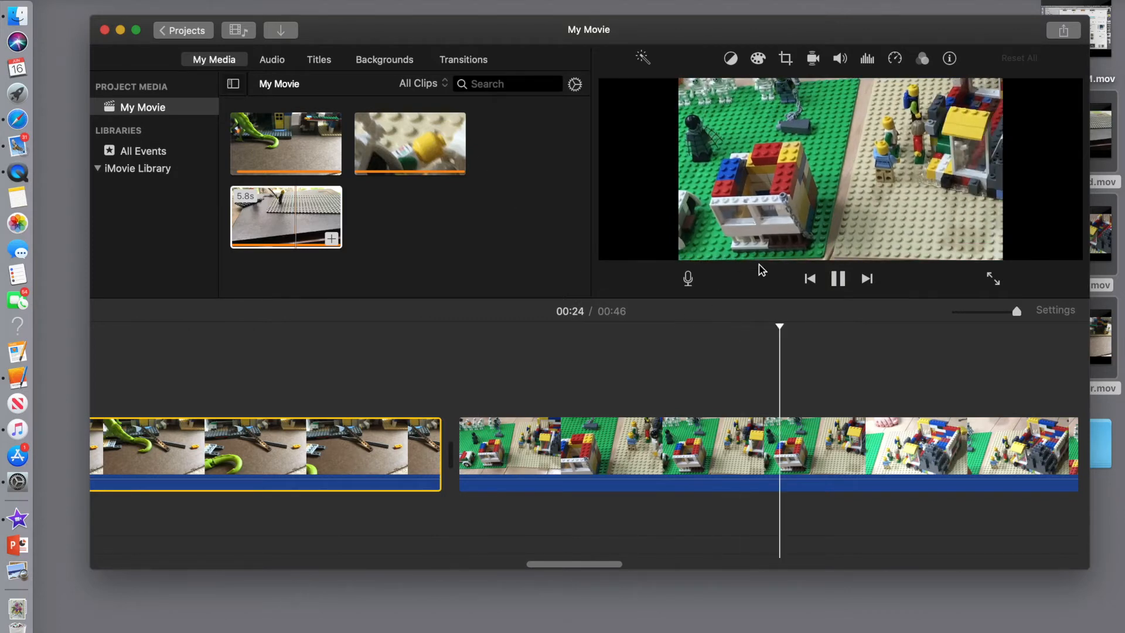
left_click(835, 281)
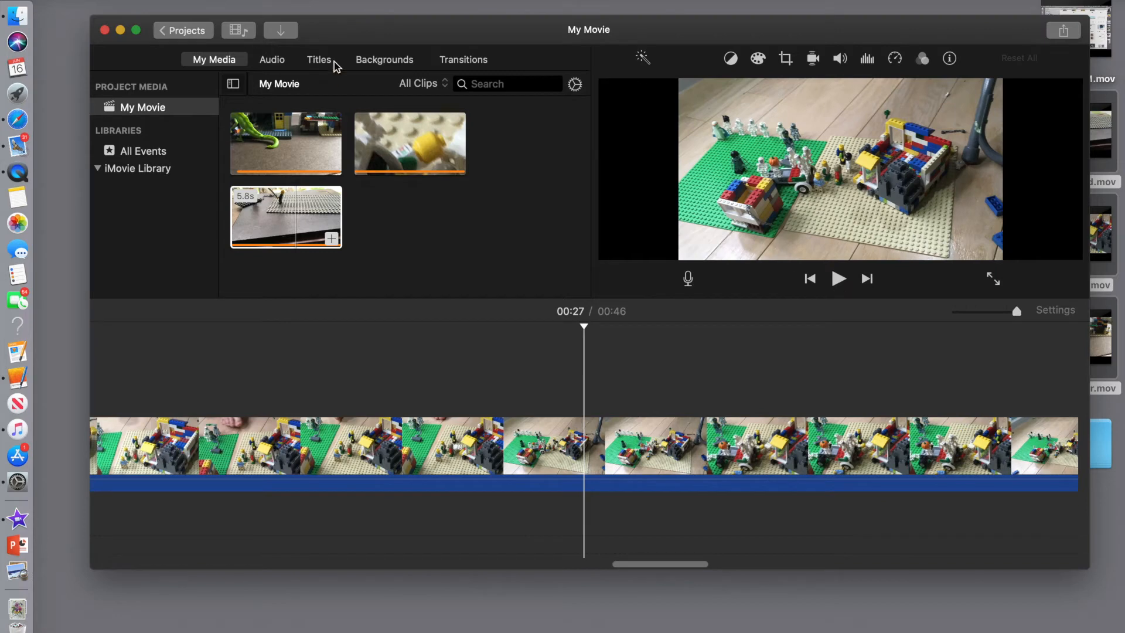
Step: Add a Circle Open transition between the first and second clips and another between the second and third clips
left_click(465, 61)
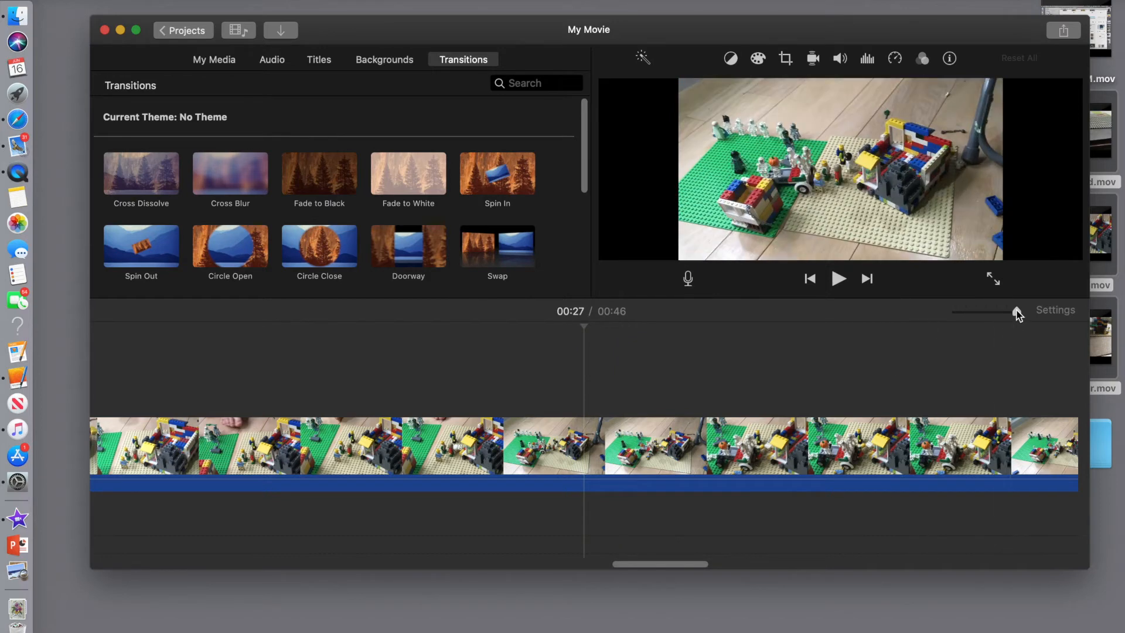
left_click_drag(1009, 310, 960, 310)
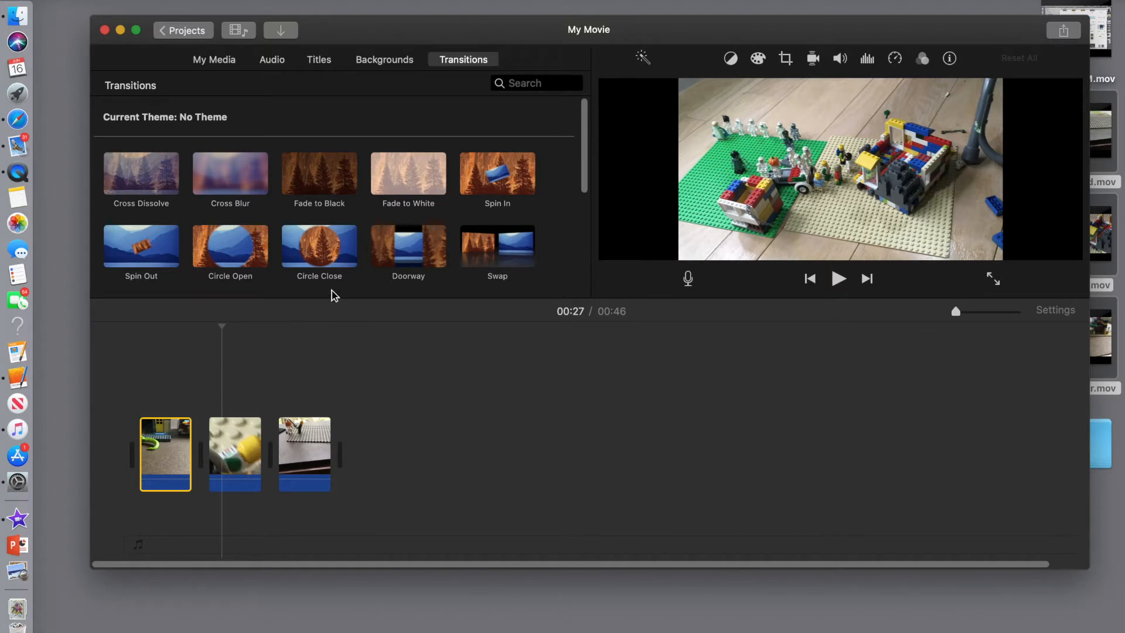
left_click_drag(234, 250, 205, 446)
left_click_drag(236, 256, 281, 453)
Step: Preview playback around the transition between the first and second clips, placing the playhead near 00:22
left_click(172, 461)
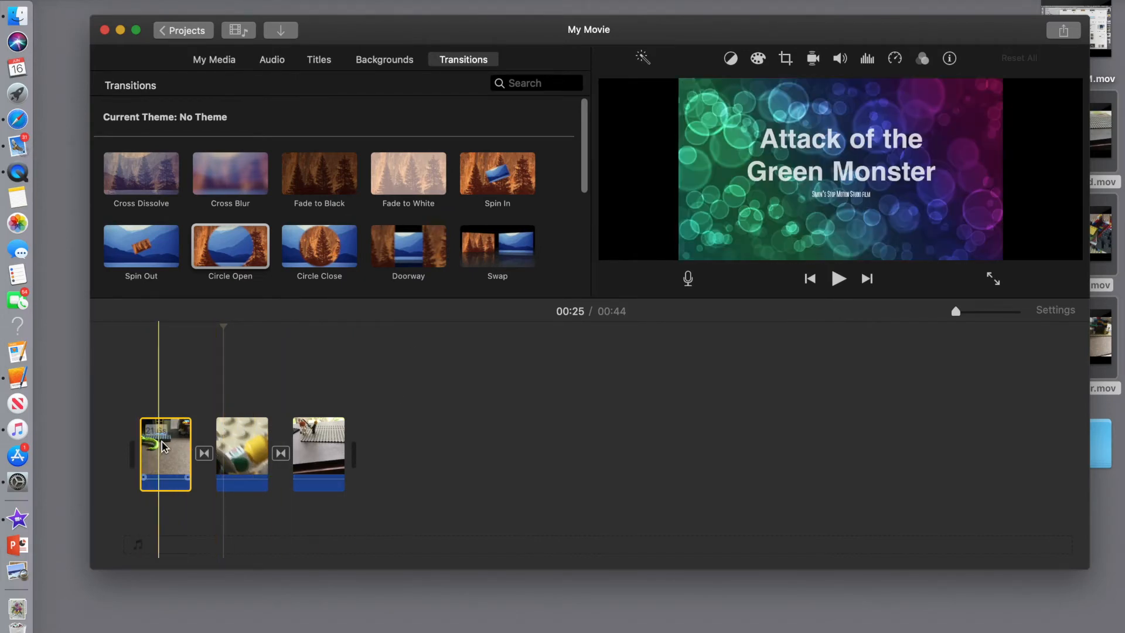
left_click(217, 445)
key("space")
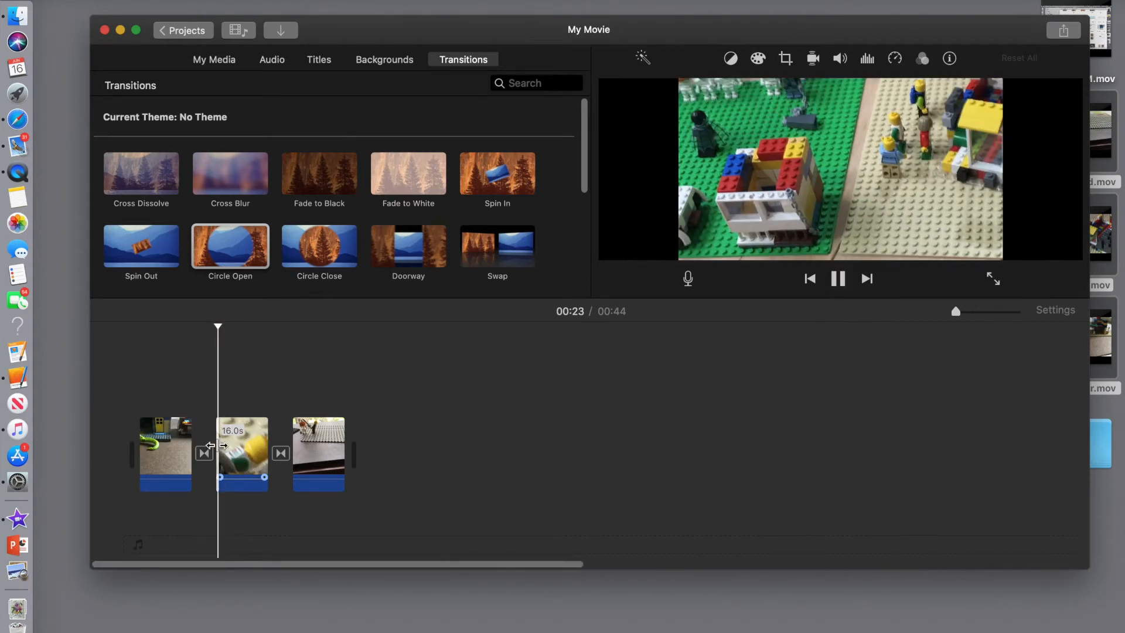
key("space")
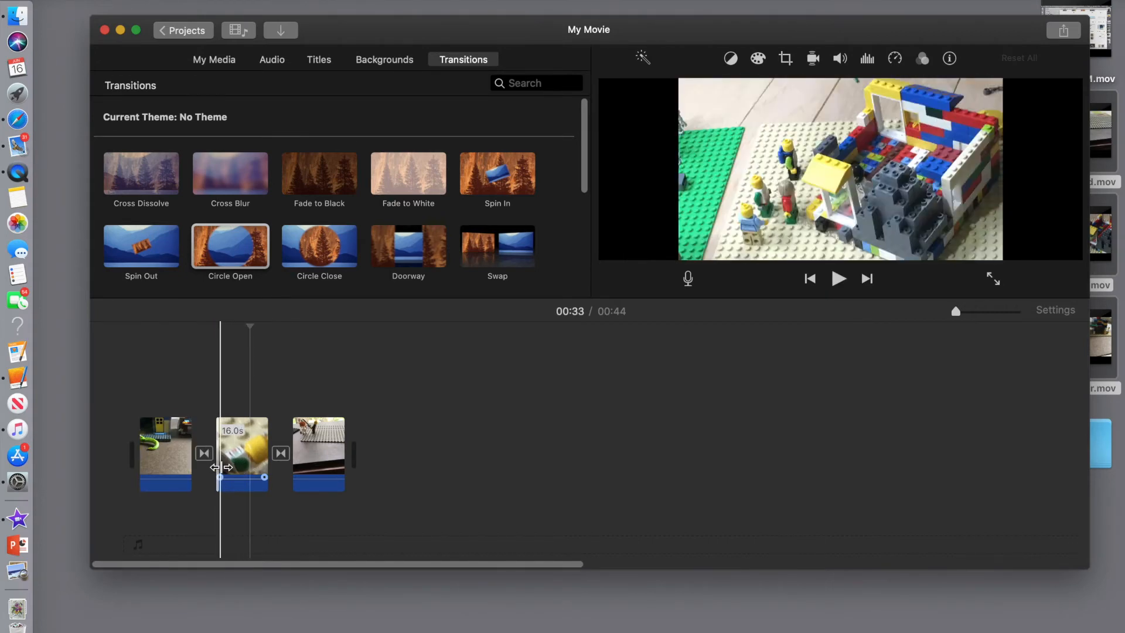
left_click(228, 466)
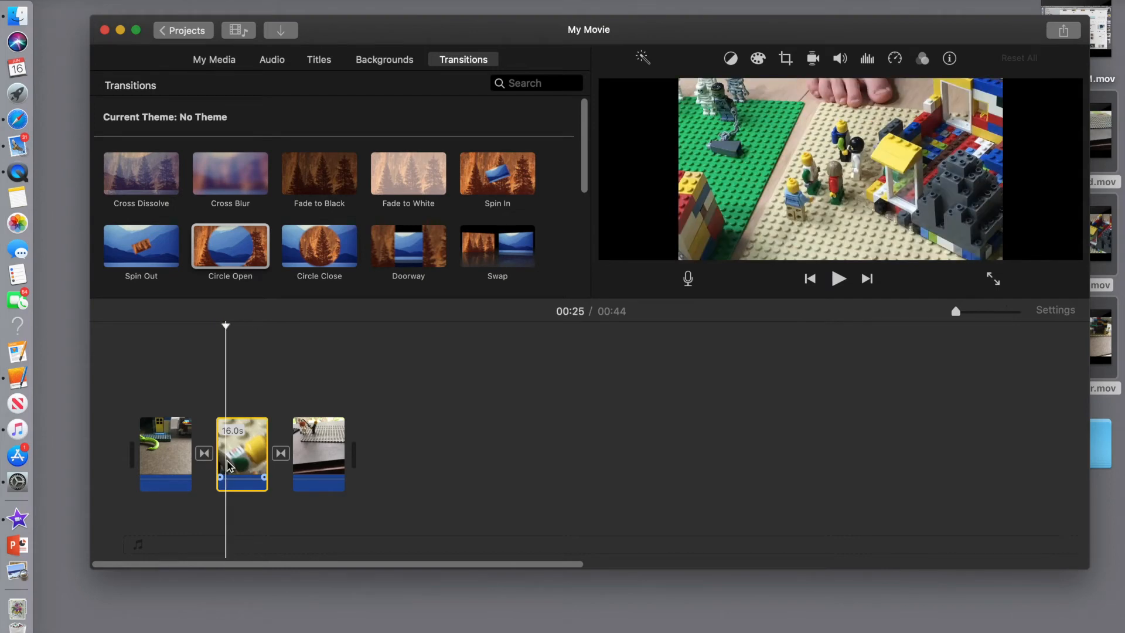
left_click_drag(223, 322, 221, 327)
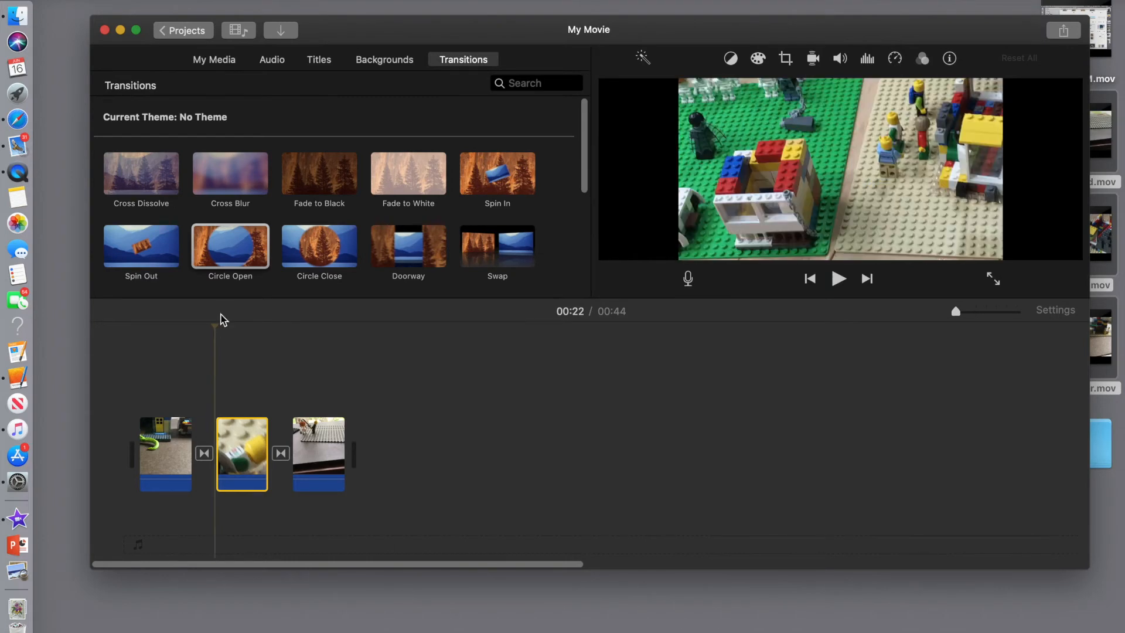
Step: Add a Four Corners title over the start of the second clip in the timeline
left_click(318, 61)
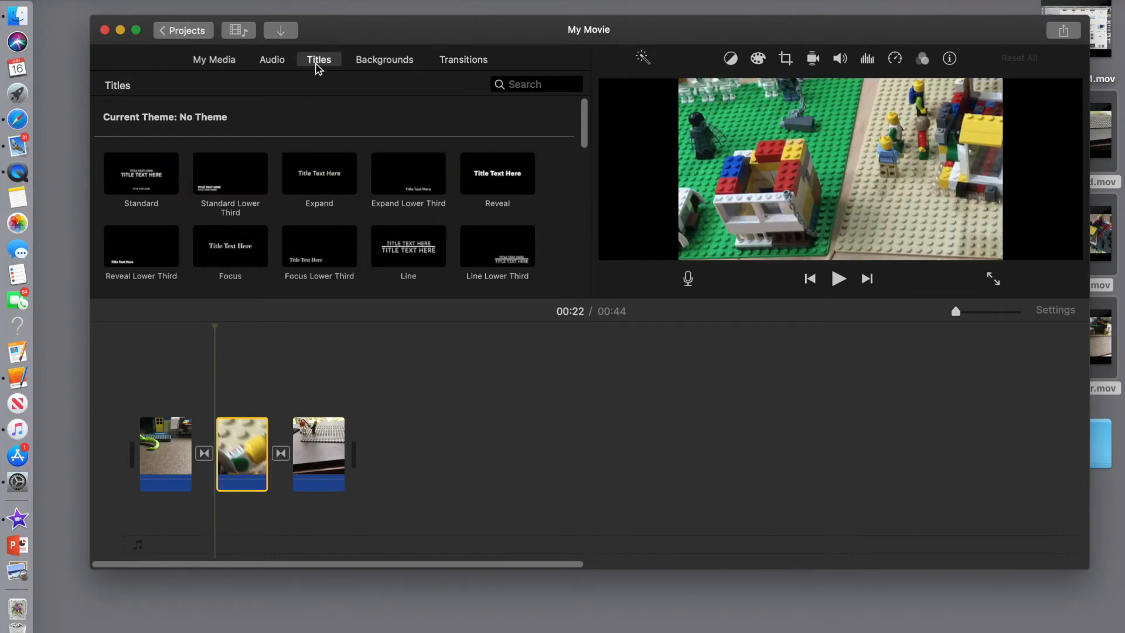
left_click_drag(583, 136, 584, 202)
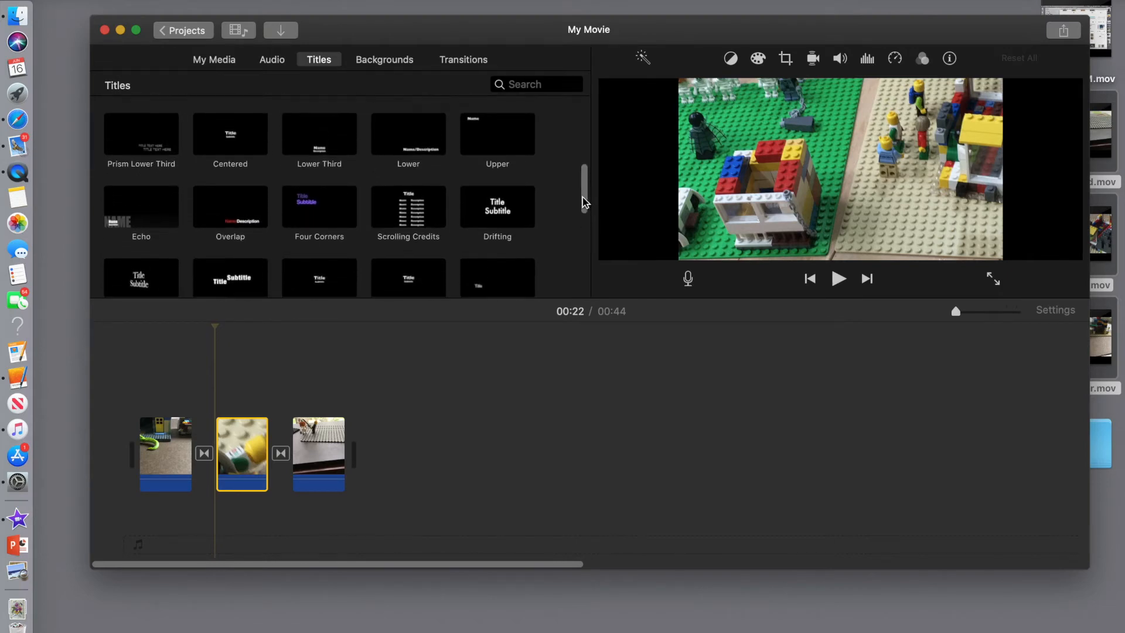
left_click_drag(328, 209, 219, 373)
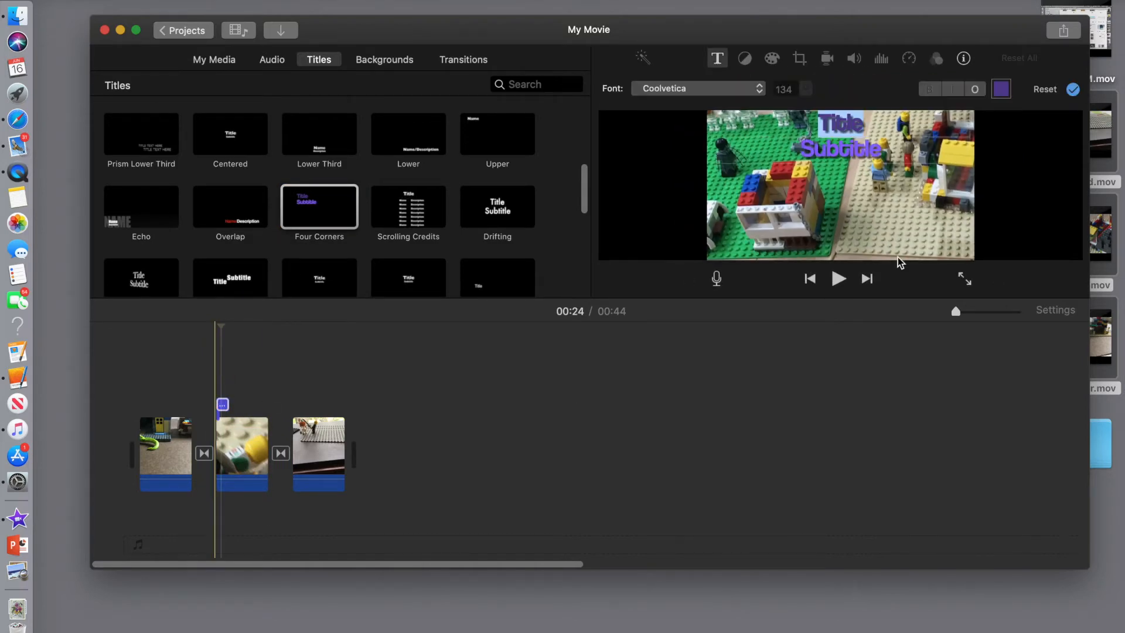
Step: Set the second clip's title text to Monsters, its subtitle to "by" plus the author's first name, and shorten the title to 2.6 seconds
left_click_drag(955, 315, 988, 315)
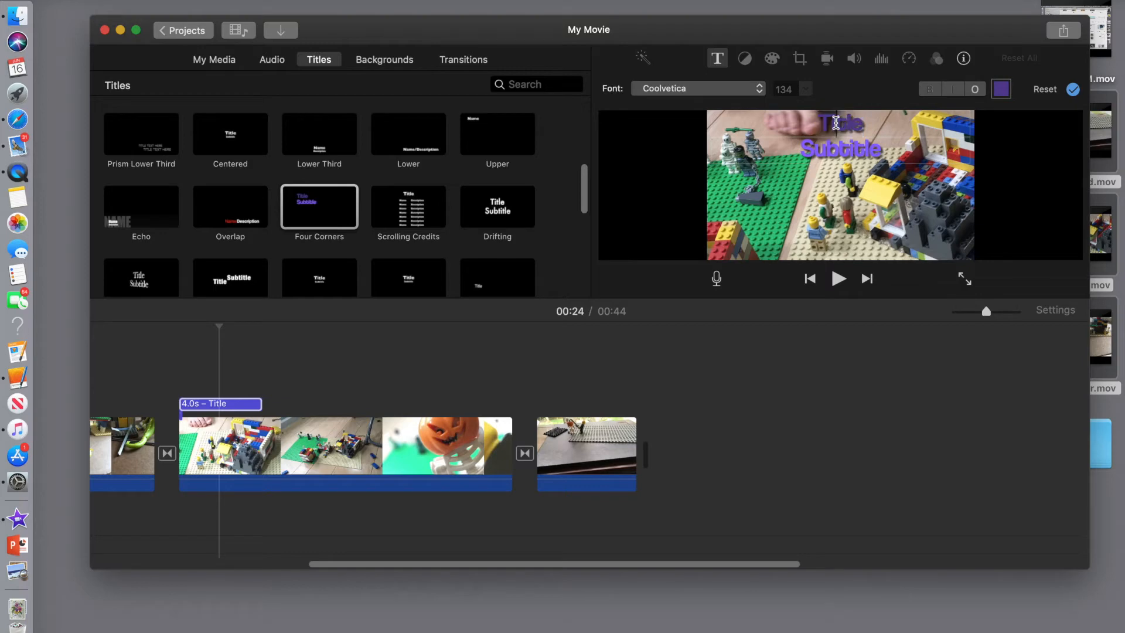
type("Monsters")
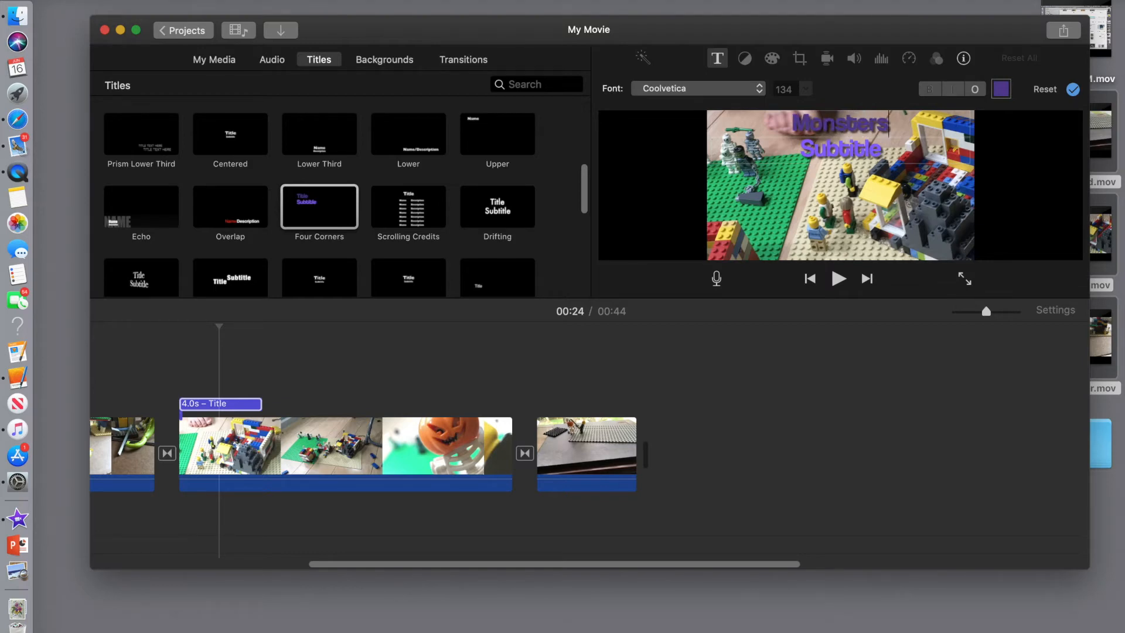
left_click(853, 152)
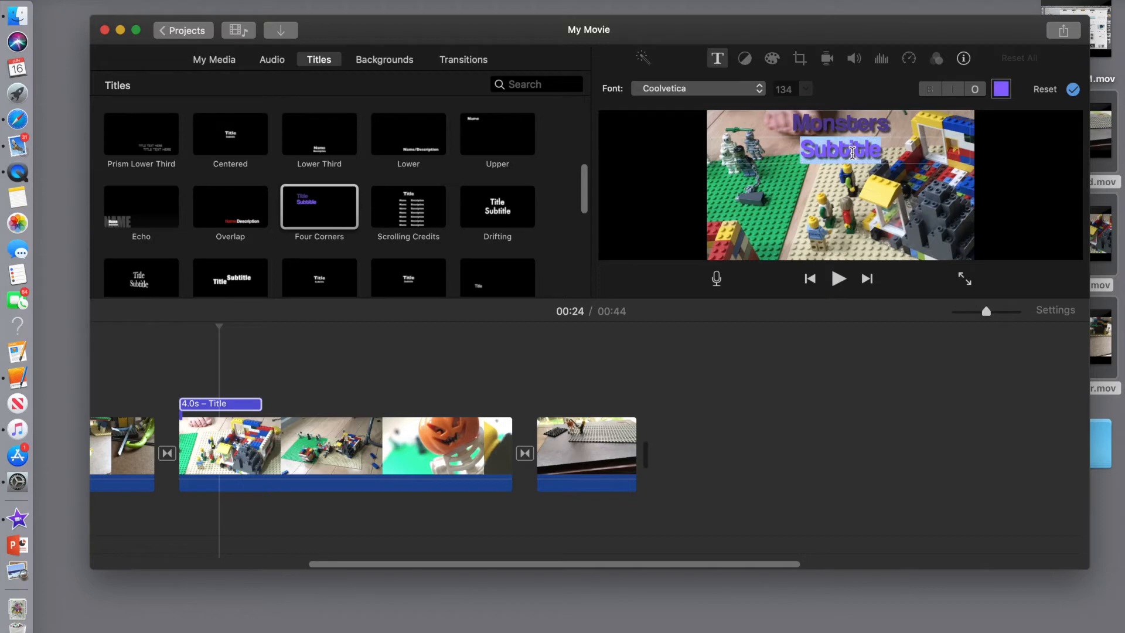
type("by Adam")
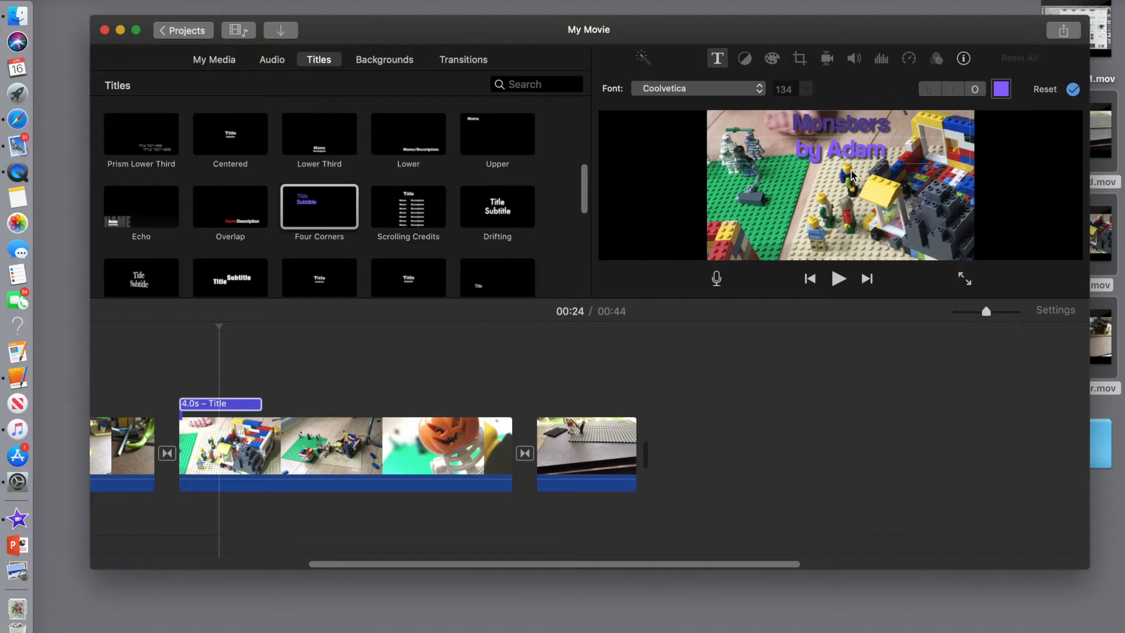
left_click(1074, 90)
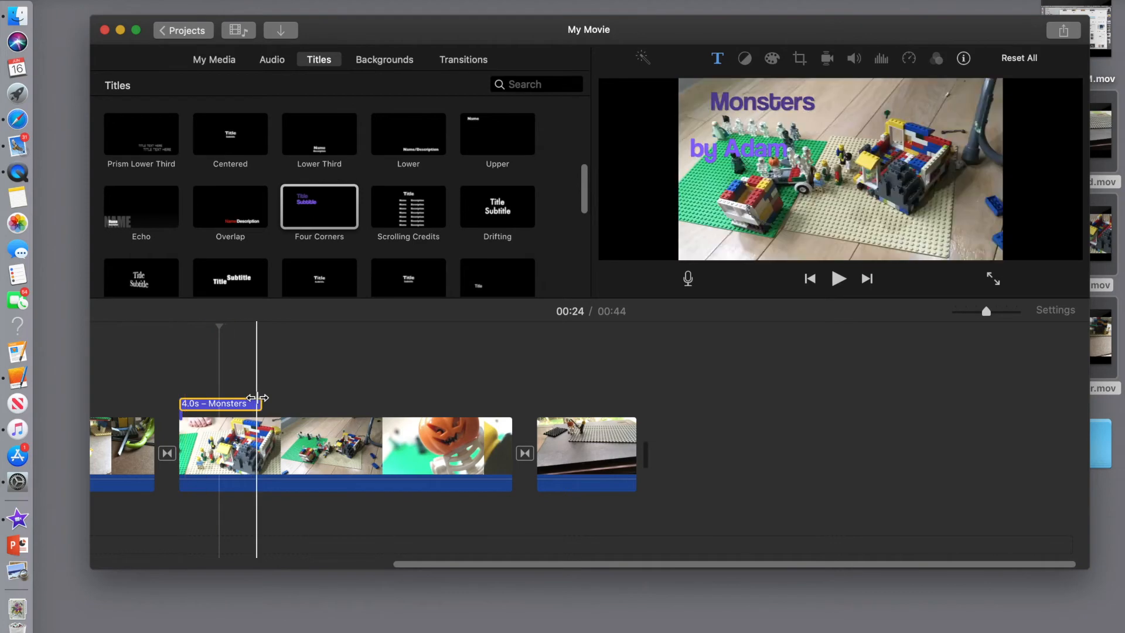
left_click_drag(256, 401, 228, 403)
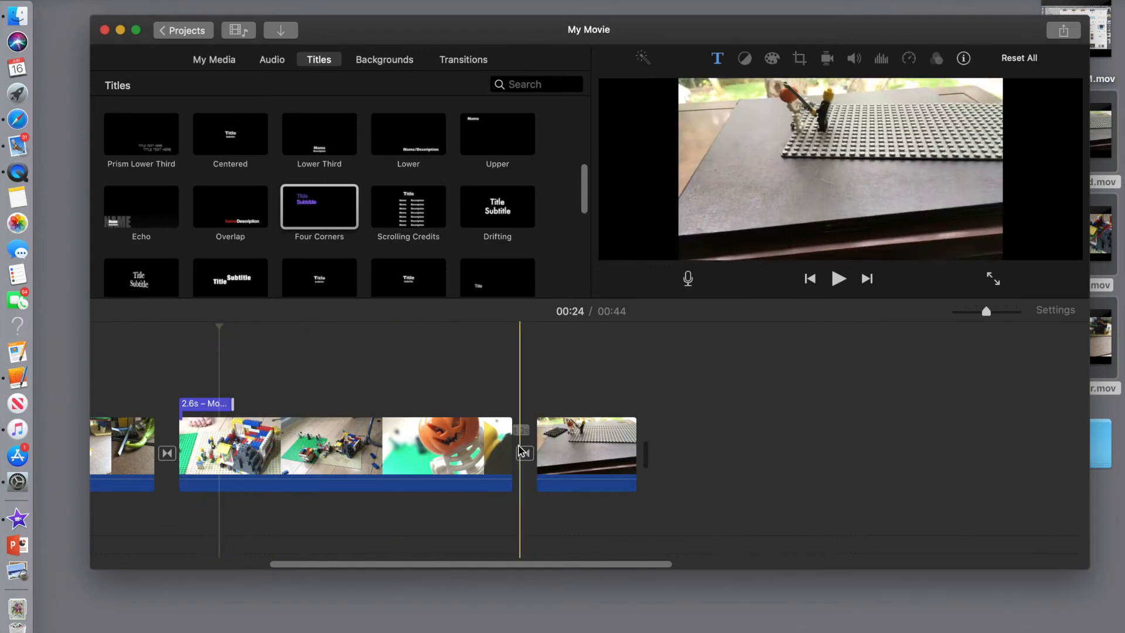
Step: Add a Four Corners title over the start of the third clip and set its title text to Fight Scene
left_click(529, 447)
key("space")
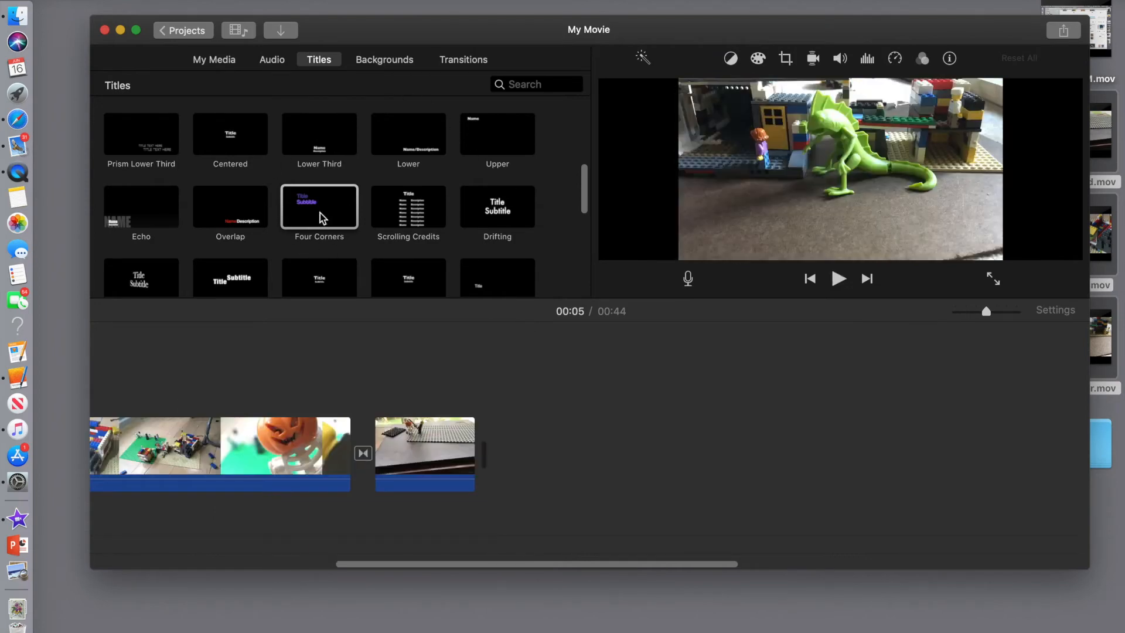
left_click_drag(319, 211, 372, 352)
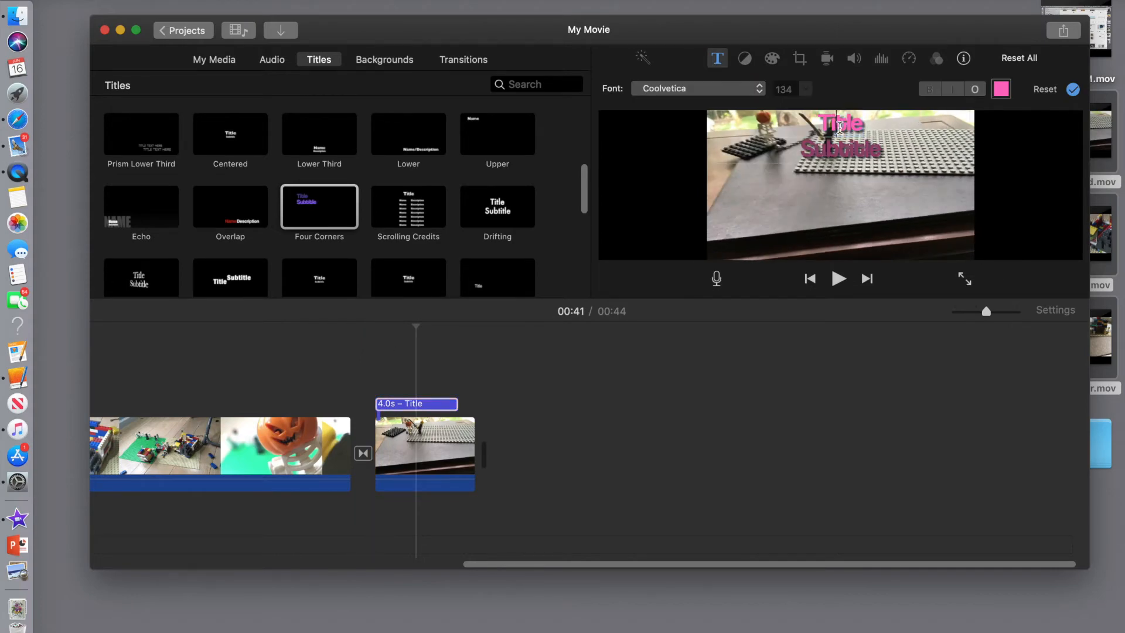
type("F")
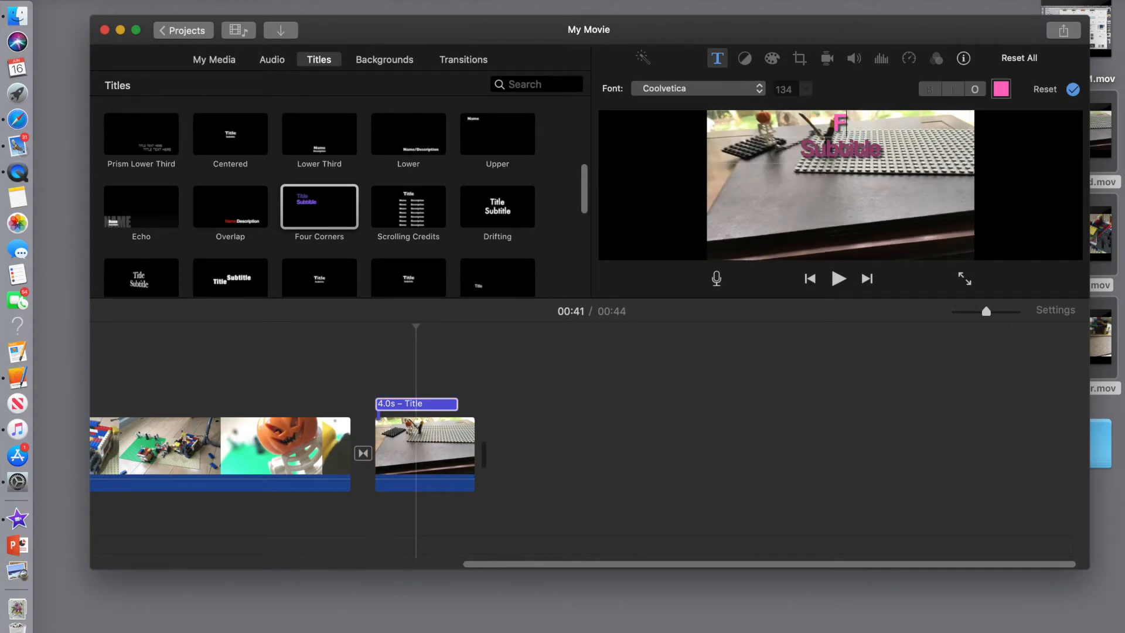
type("ight Scene")
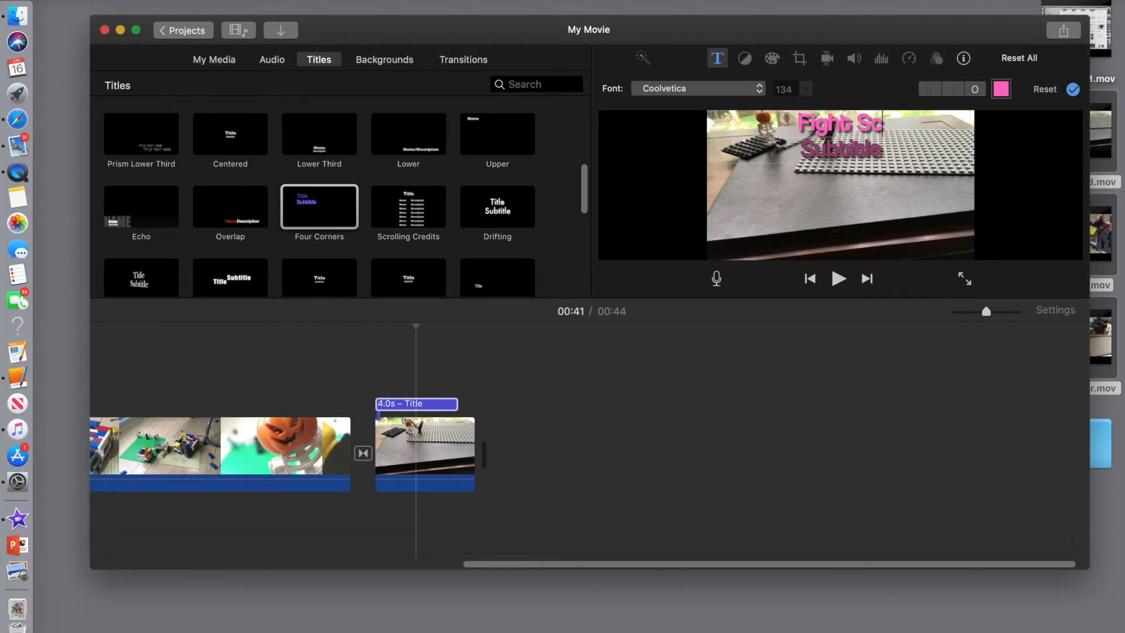
Step: Color the Fight Scene title Licorice black and delete its subtitle placeholder
left_click(1002, 90)
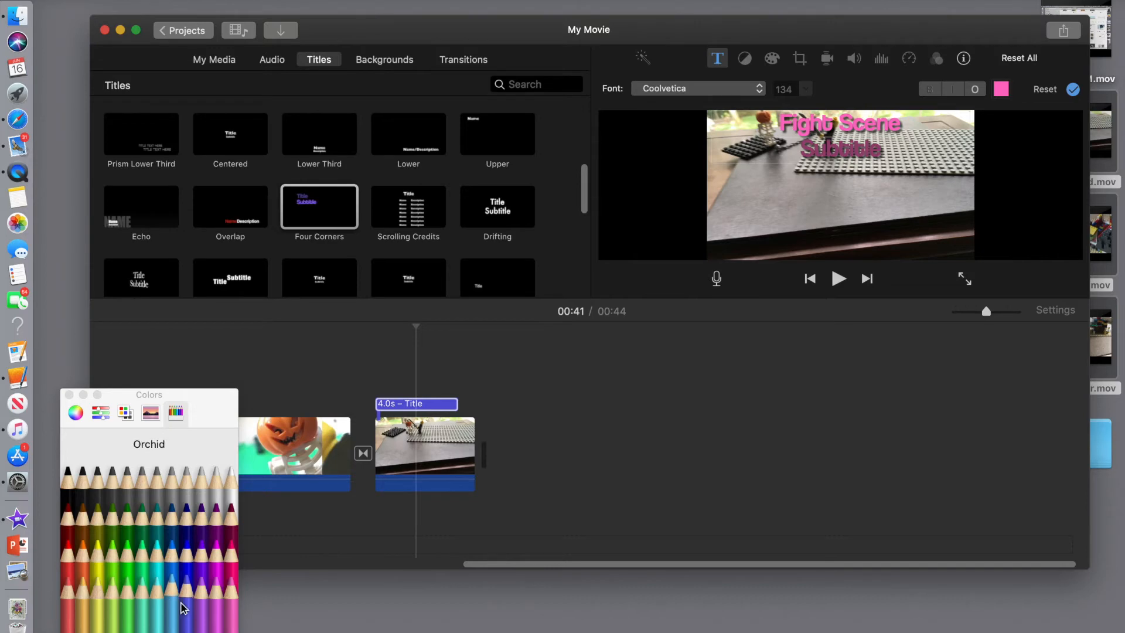
left_click(205, 611)
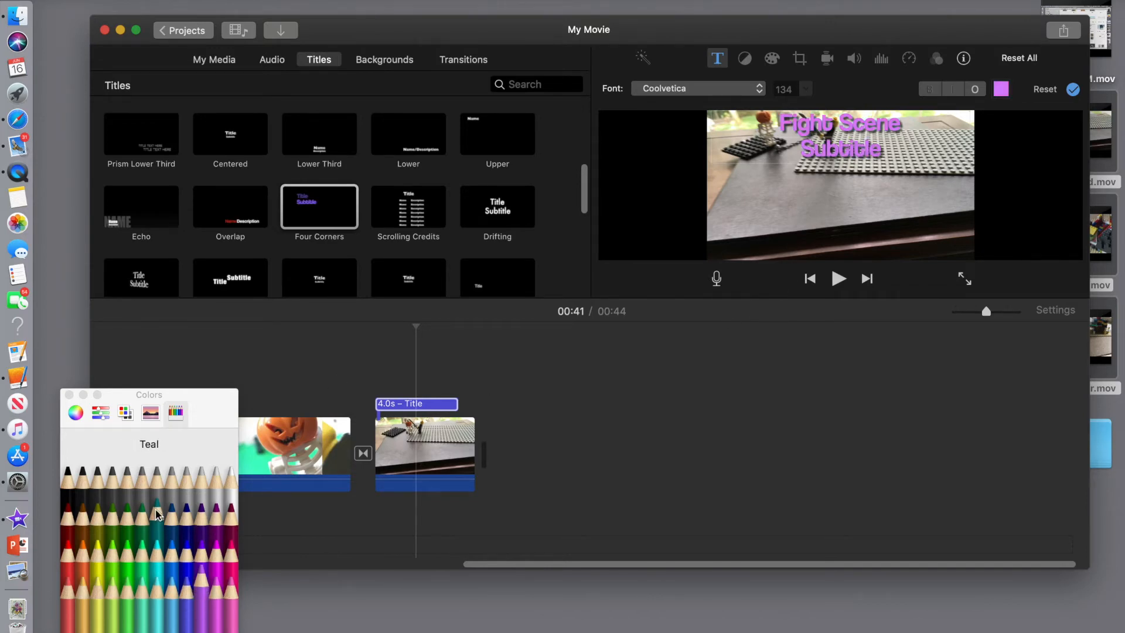
left_click(68, 482)
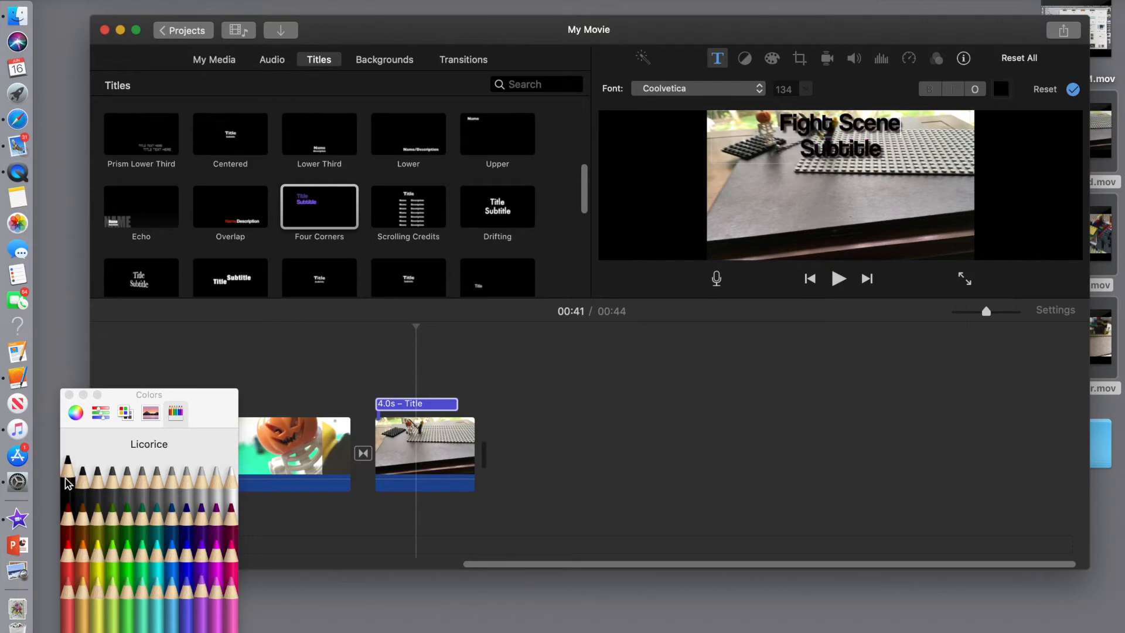
double_click(839, 148)
key("BackSpace")
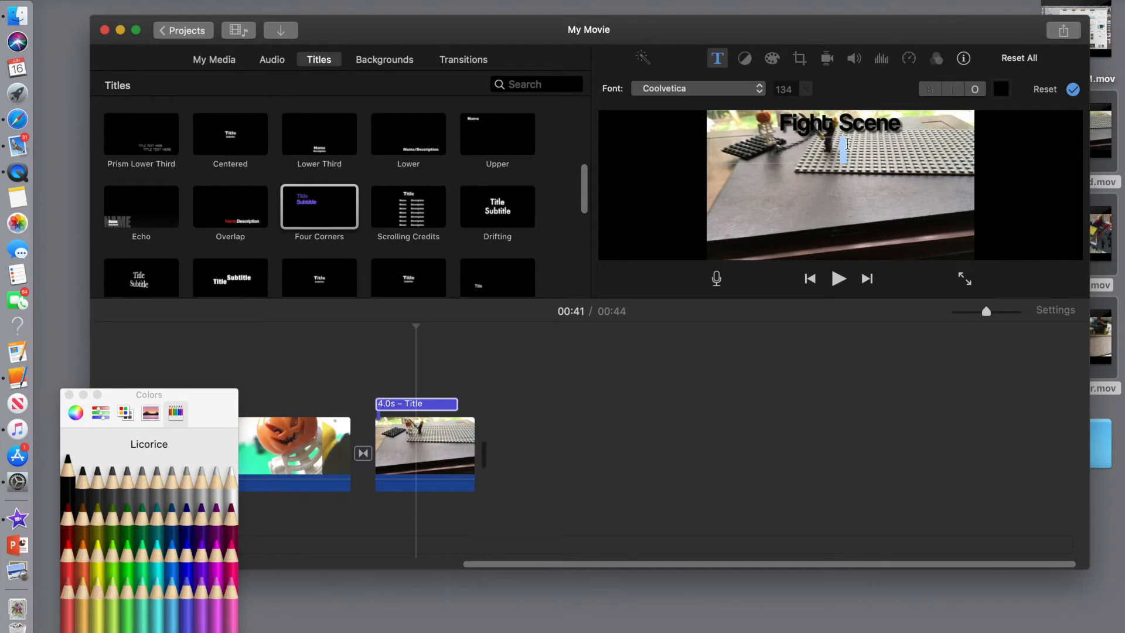
left_click(1073, 89)
left_click(884, 344)
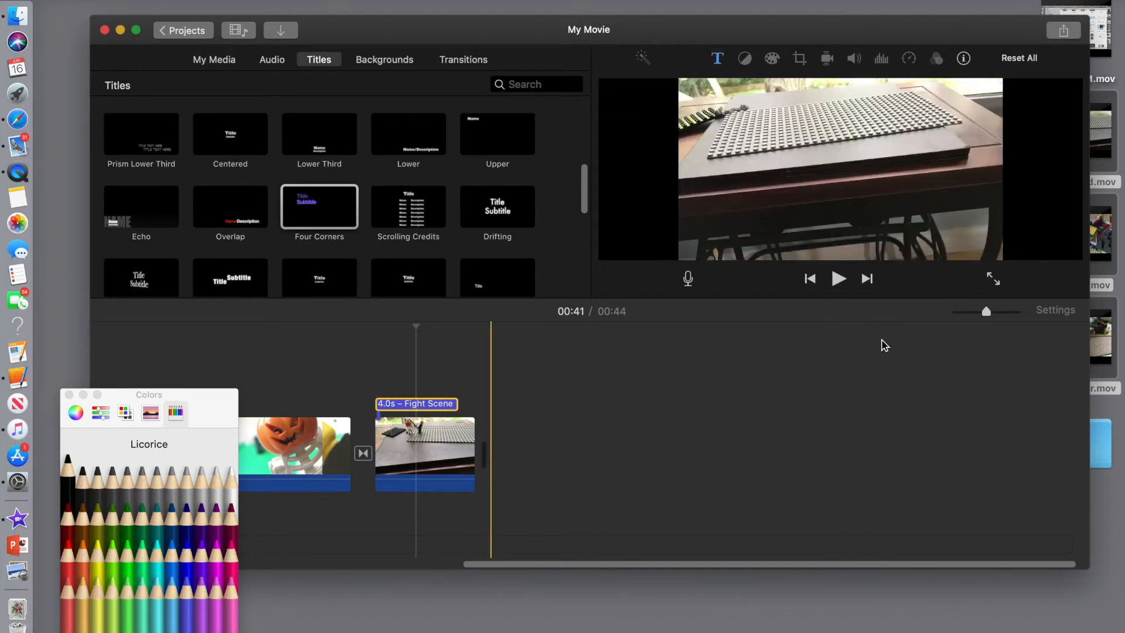
left_click_drag(558, 563, 246, 566)
left_click(69, 394)
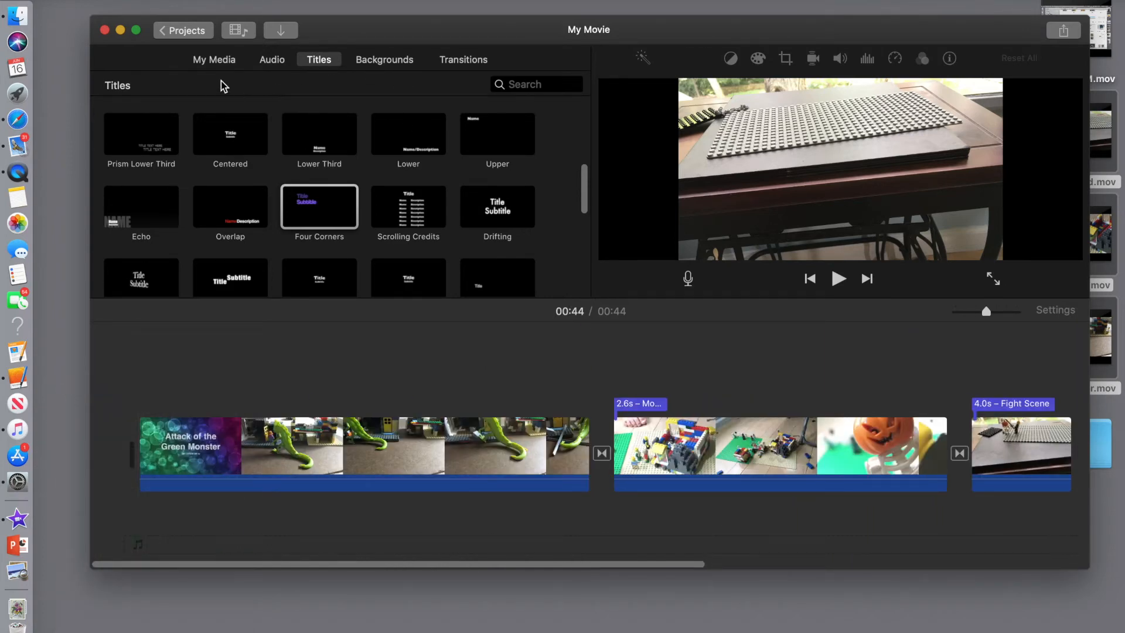
Step: Look through the available backgrounds and audio, and play the third clip to preview its Fight Scene title
left_click(387, 62)
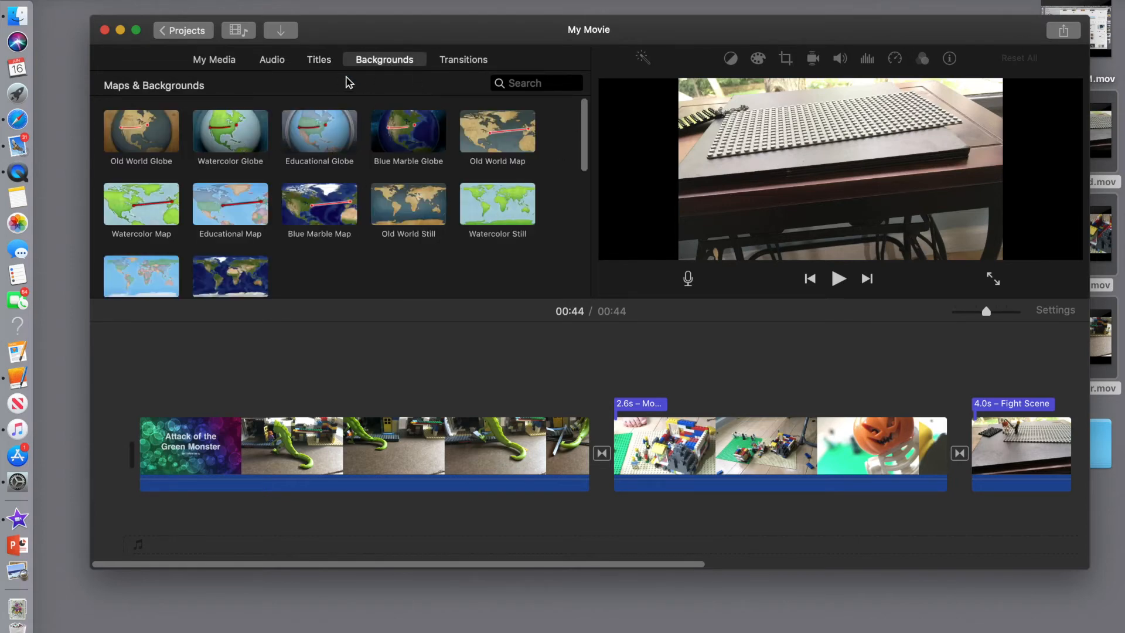
left_click(270, 62)
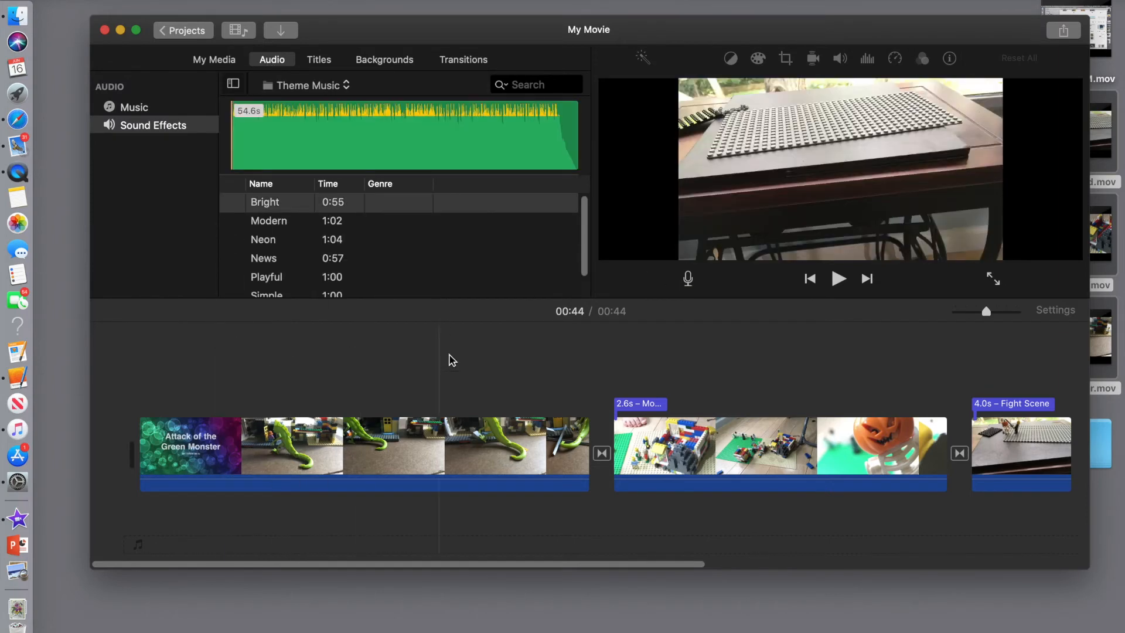
left_click_drag(637, 564, 823, 565)
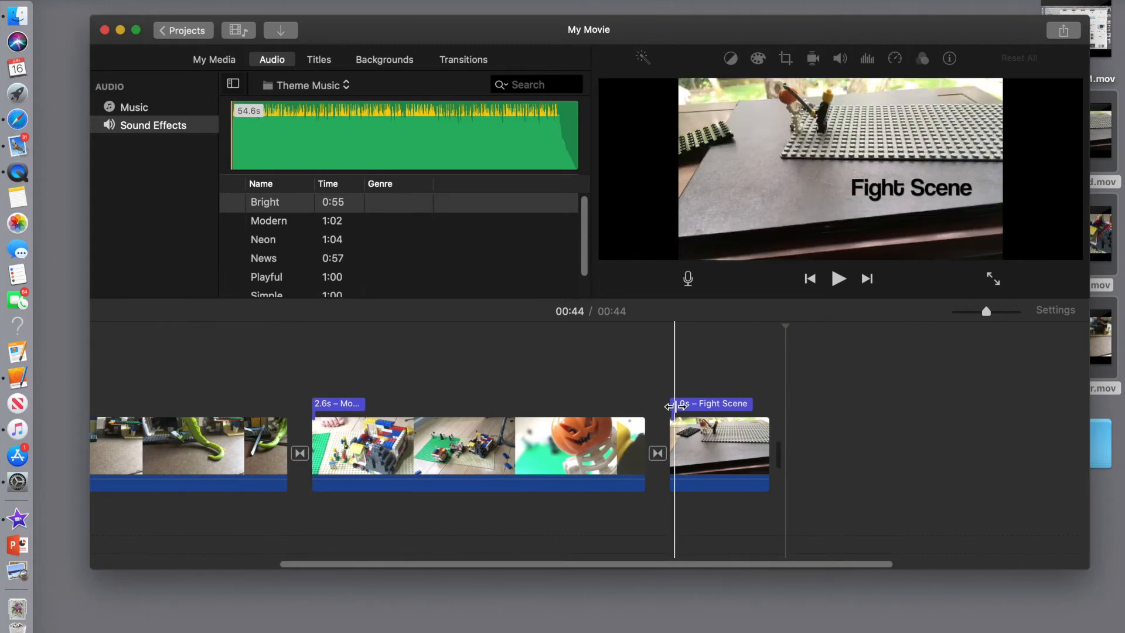
key("space")
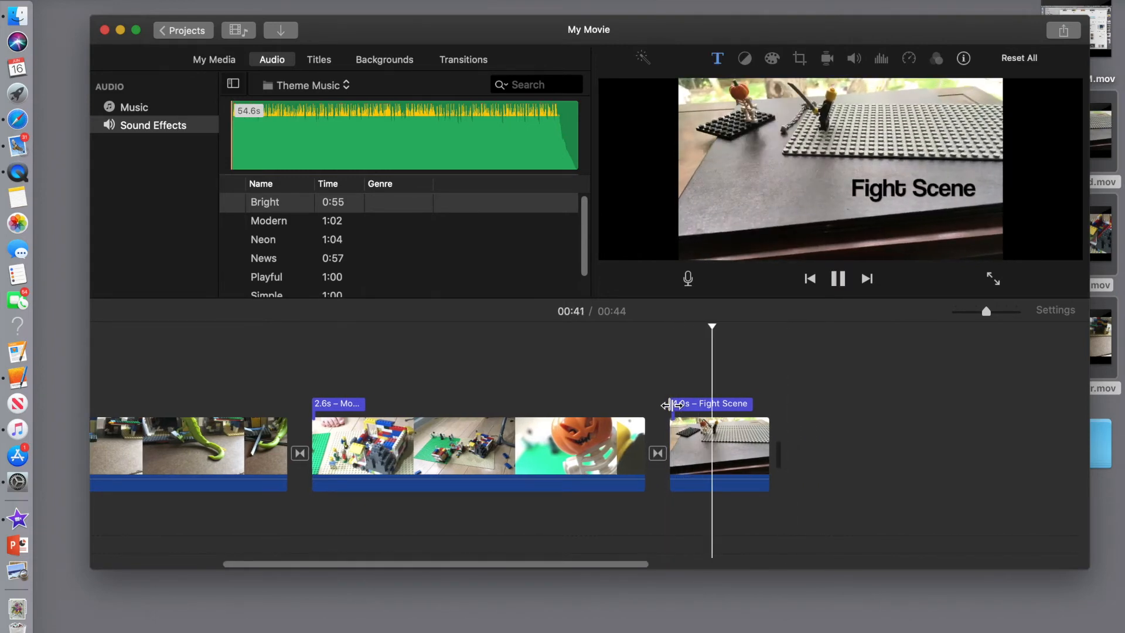
key("space")
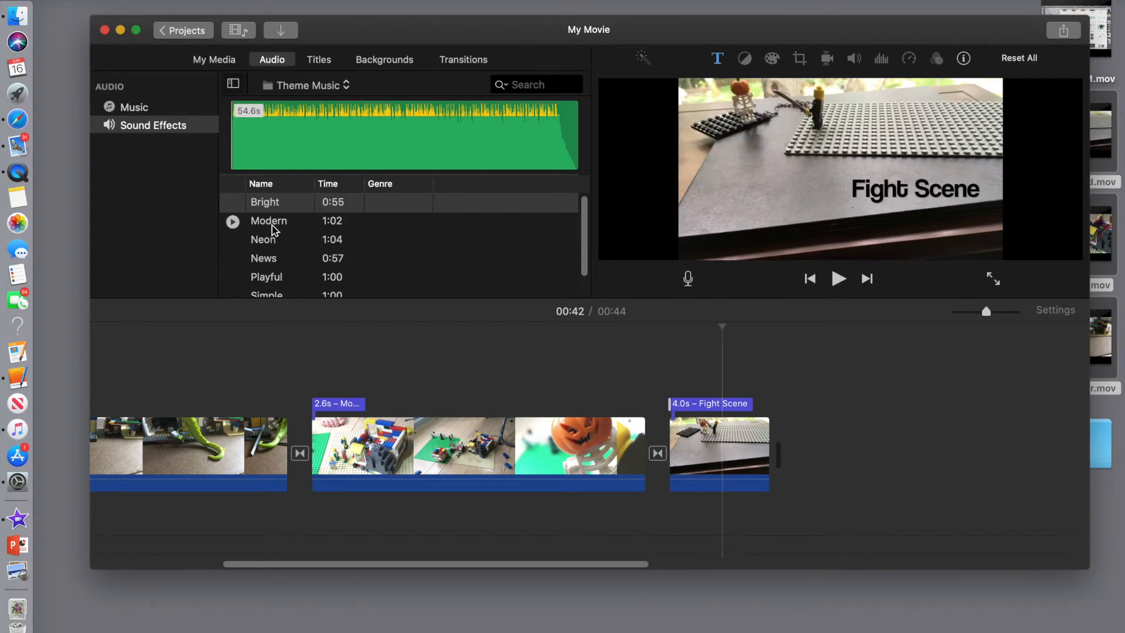
Step: Add the Booming Reverse 01 sound effect from Booms beneath the third clip, trim it to 1.9 seconds and preview it
left_click(347, 88)
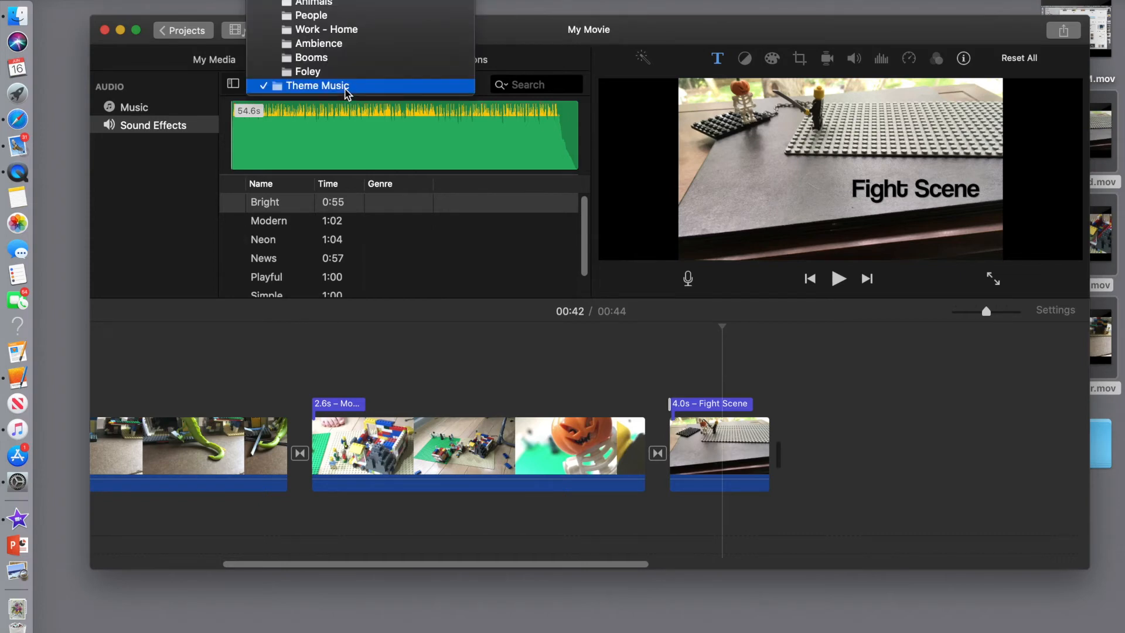
left_click(334, 57)
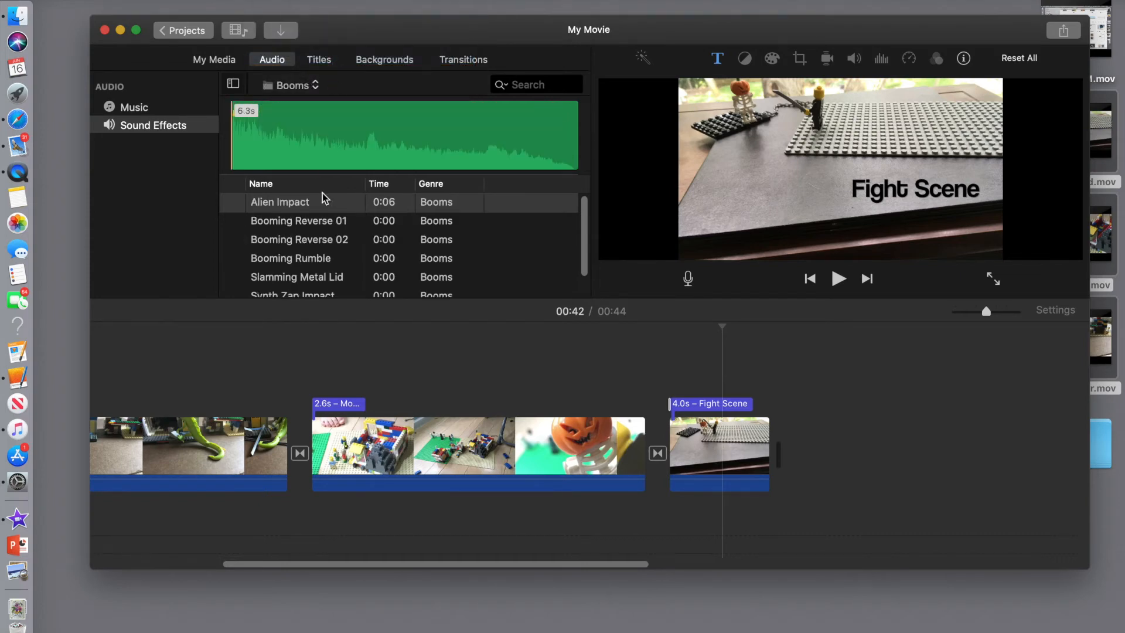
left_click(313, 227)
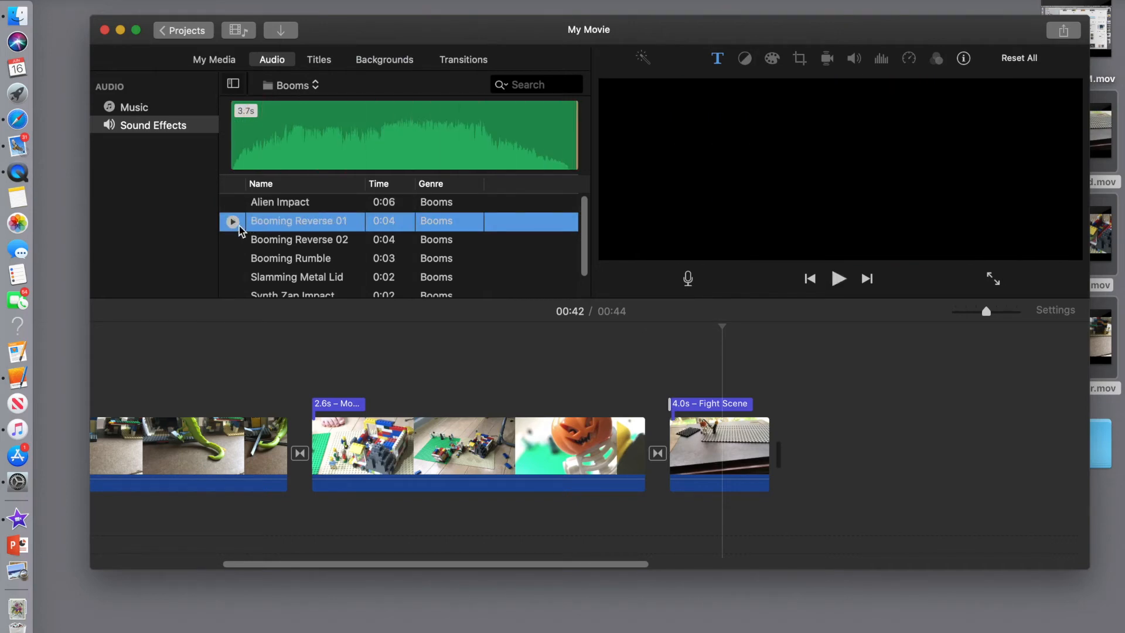
left_click_drag(489, 248, 698, 379)
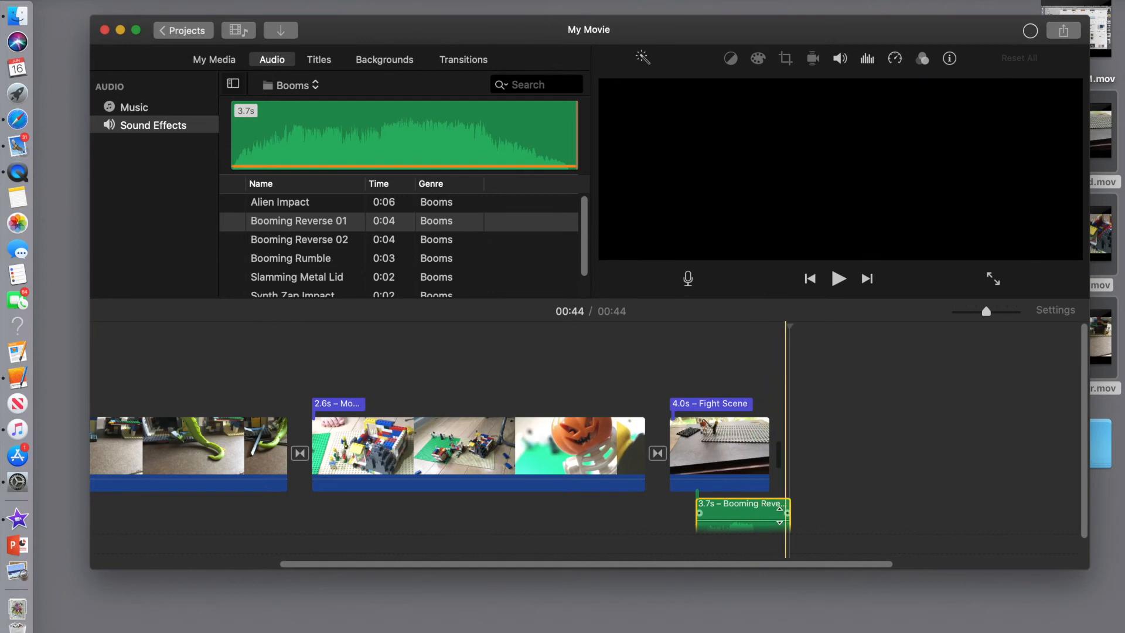
left_click_drag(787, 513, 736, 510)
key("space")
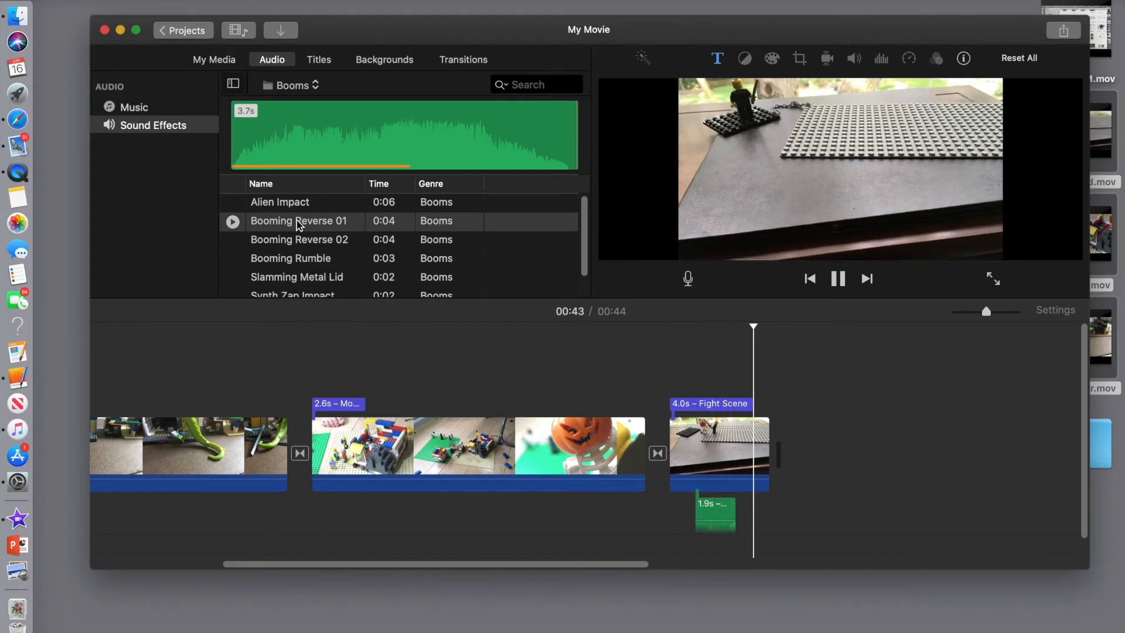
Step: Browse the Foley sound effects and raise the volume of the boom effect beneath the third clip
left_click(316, 86)
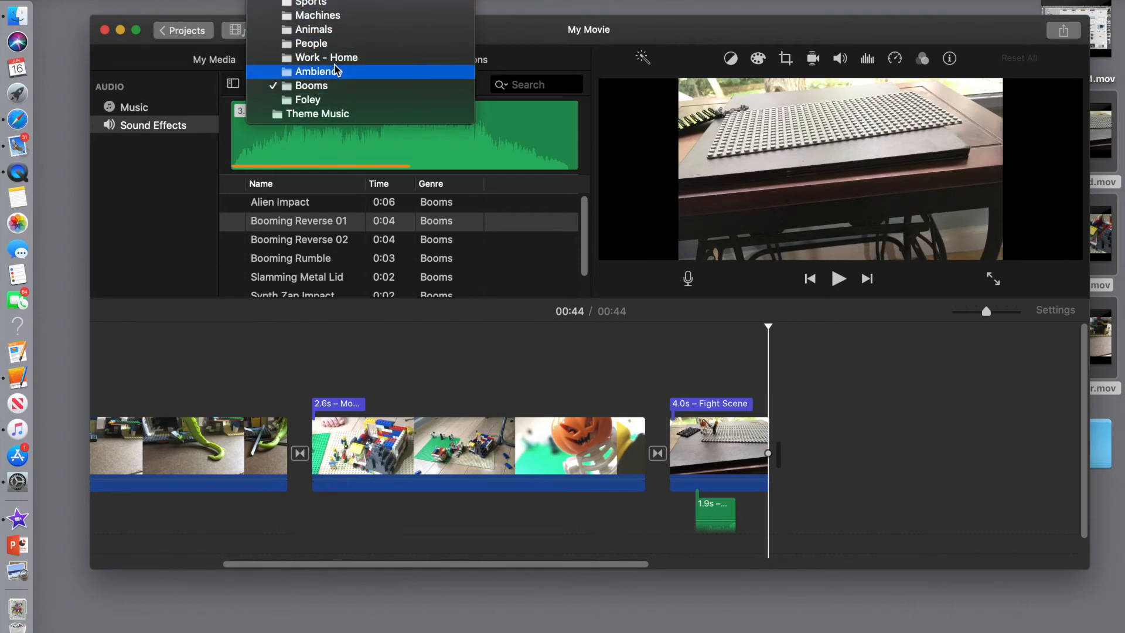
left_click(317, 101)
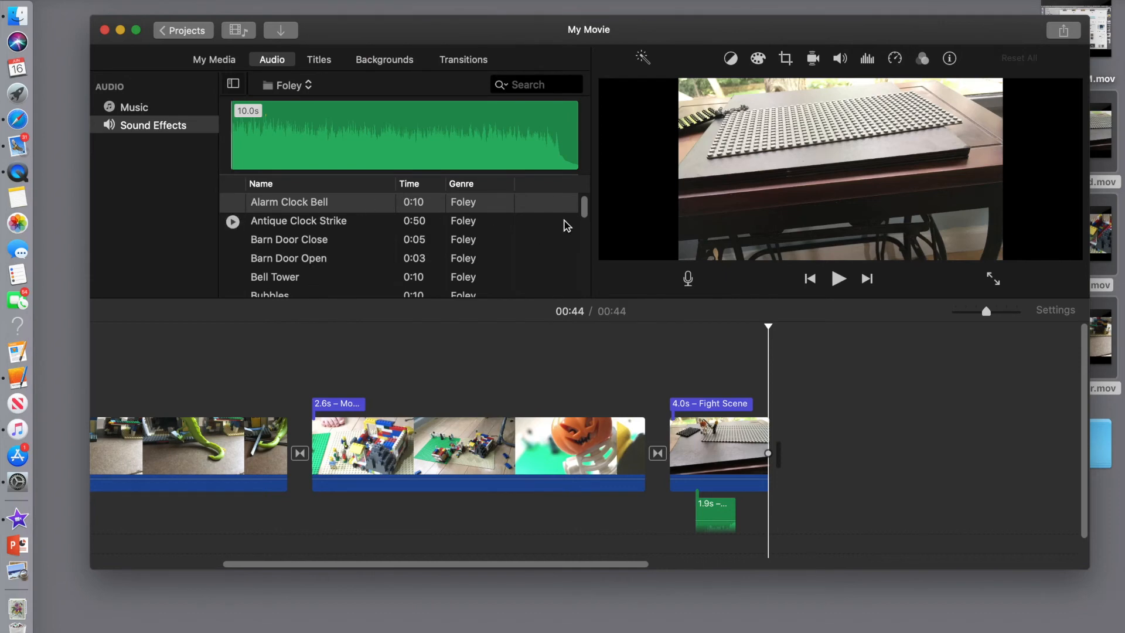
left_click_drag(585, 209, 592, 272)
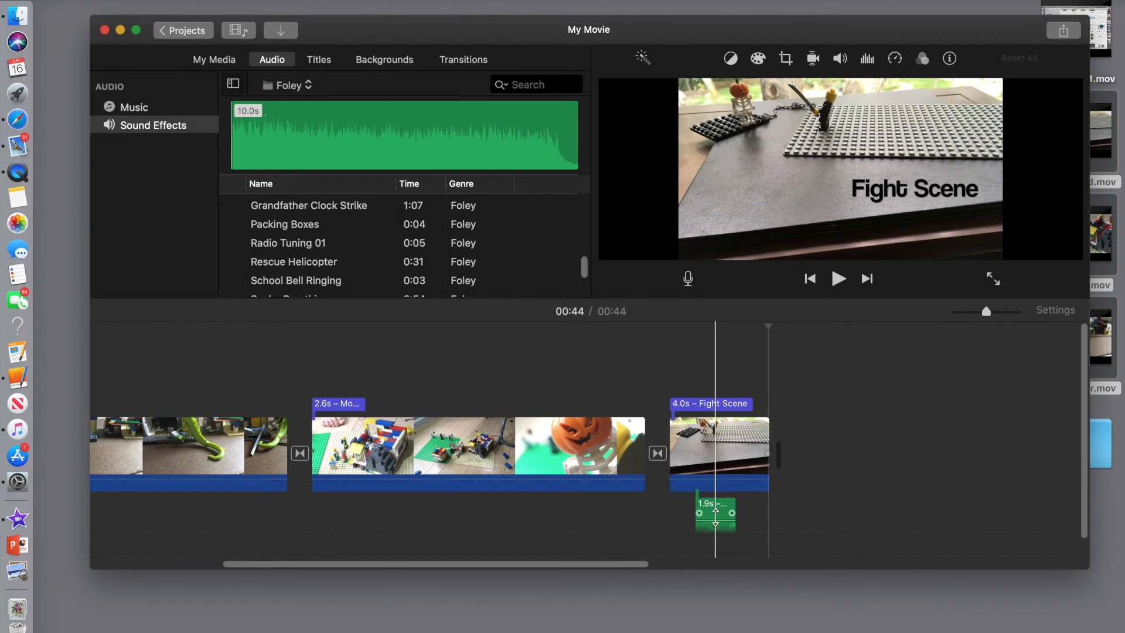
left_click_drag(710, 514, 710, 508)
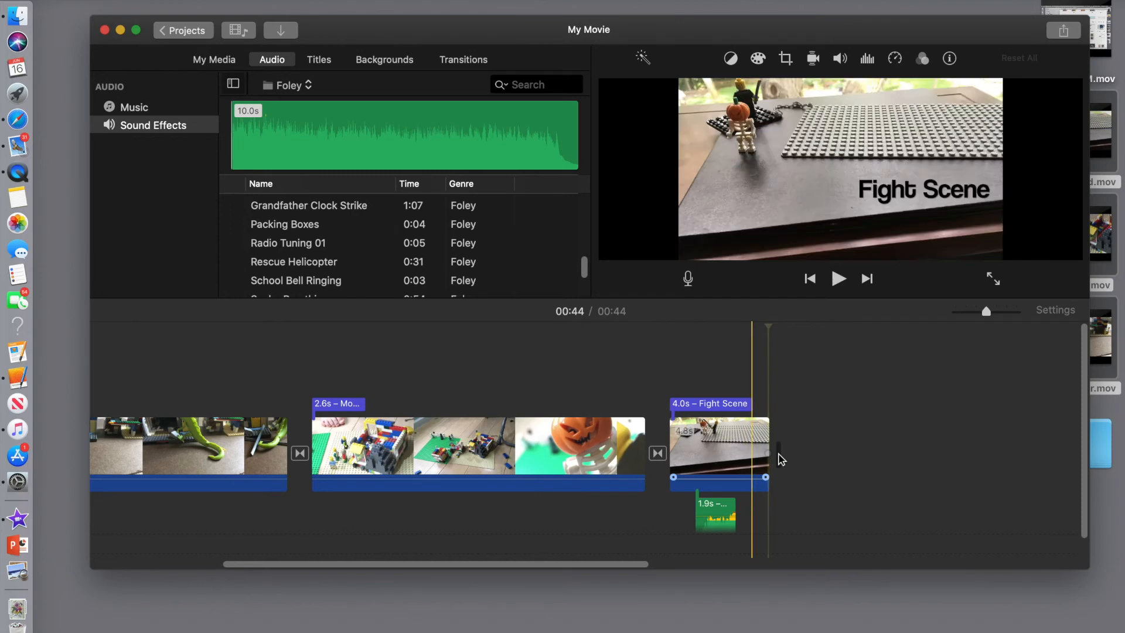
Step: Open the export settings for sharing the movie as a file and name it Sample_movie
left_click(1065, 34)
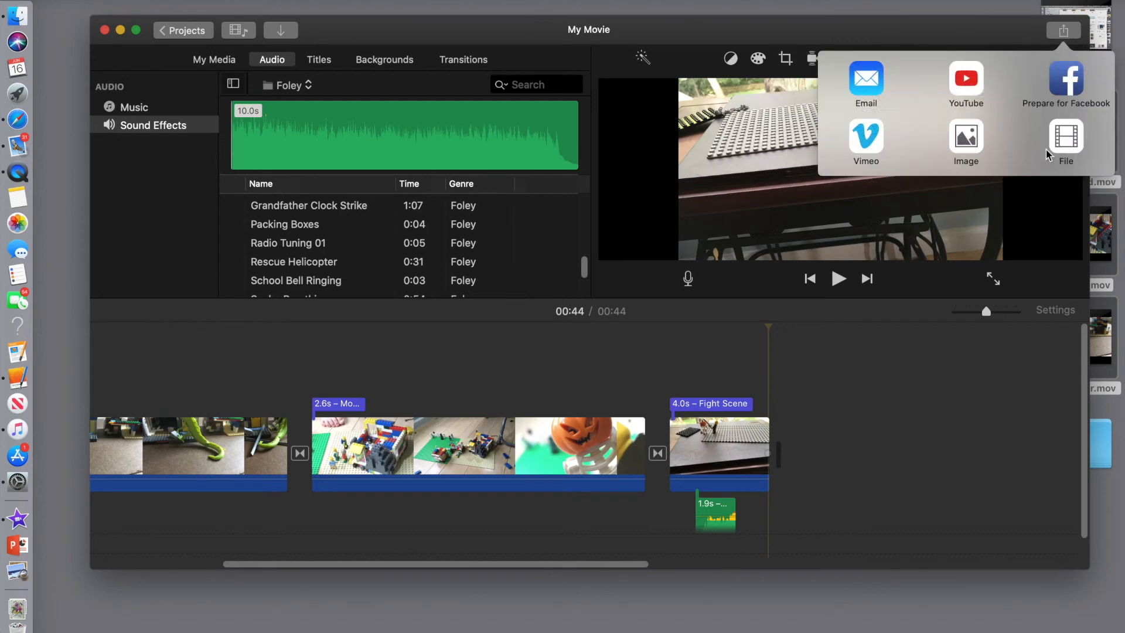
left_click(1064, 149)
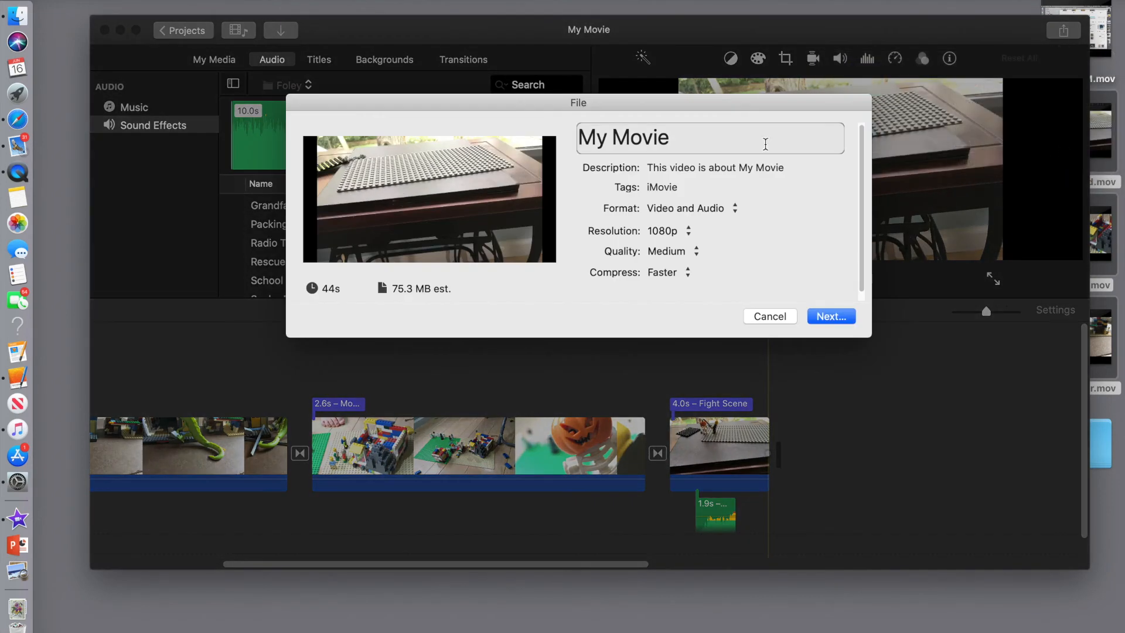
left_click_drag(690, 130, 448, 132)
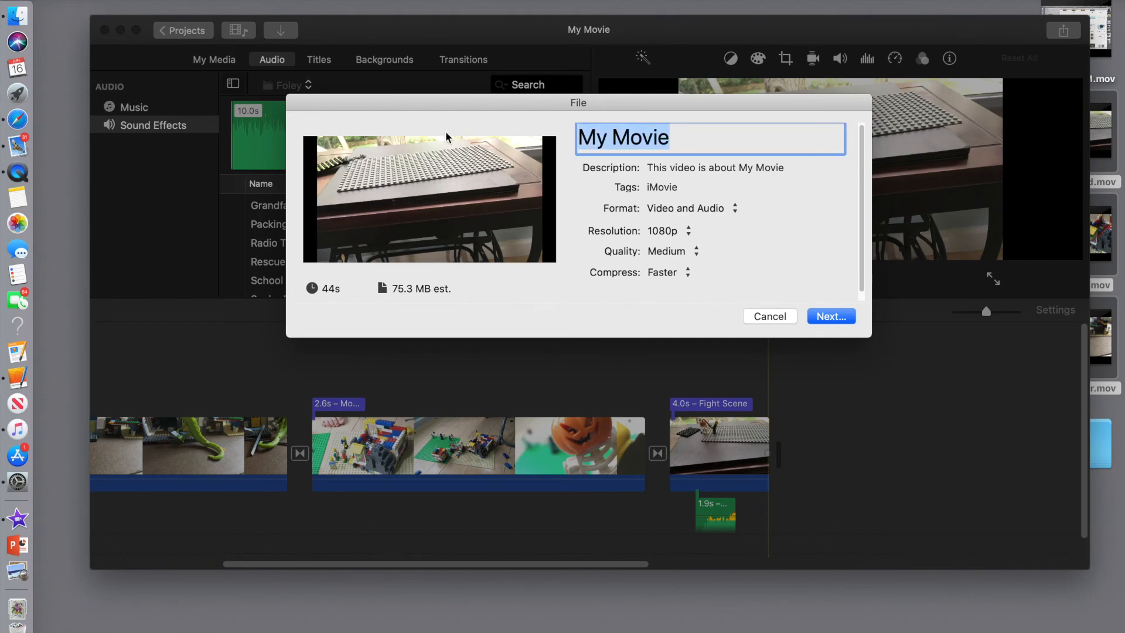
type("Sample_")
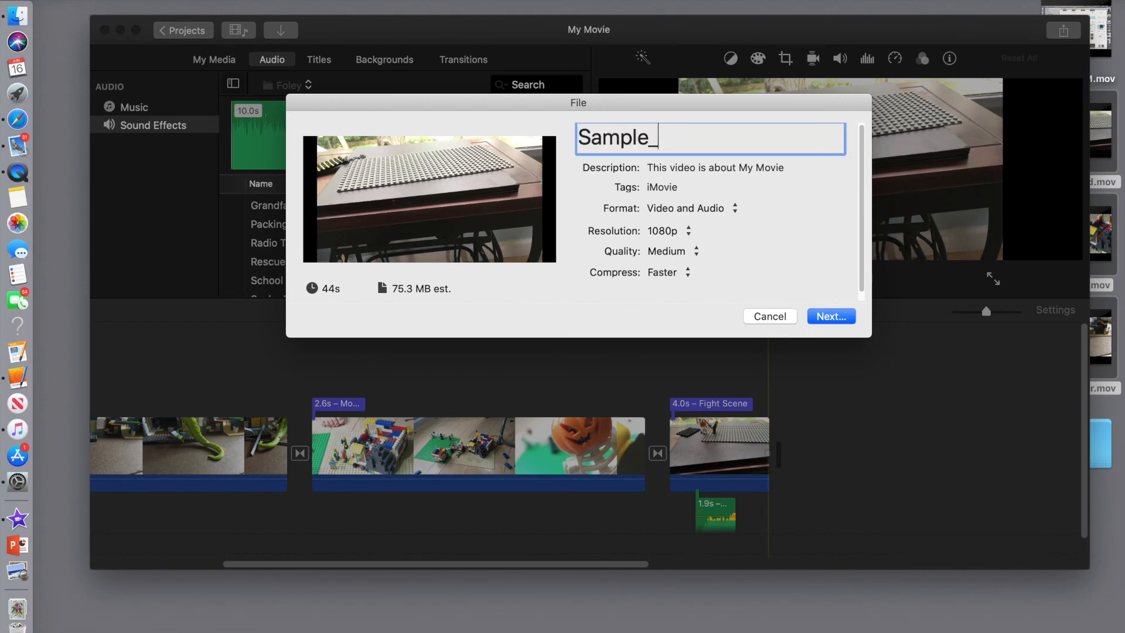
type("movie")
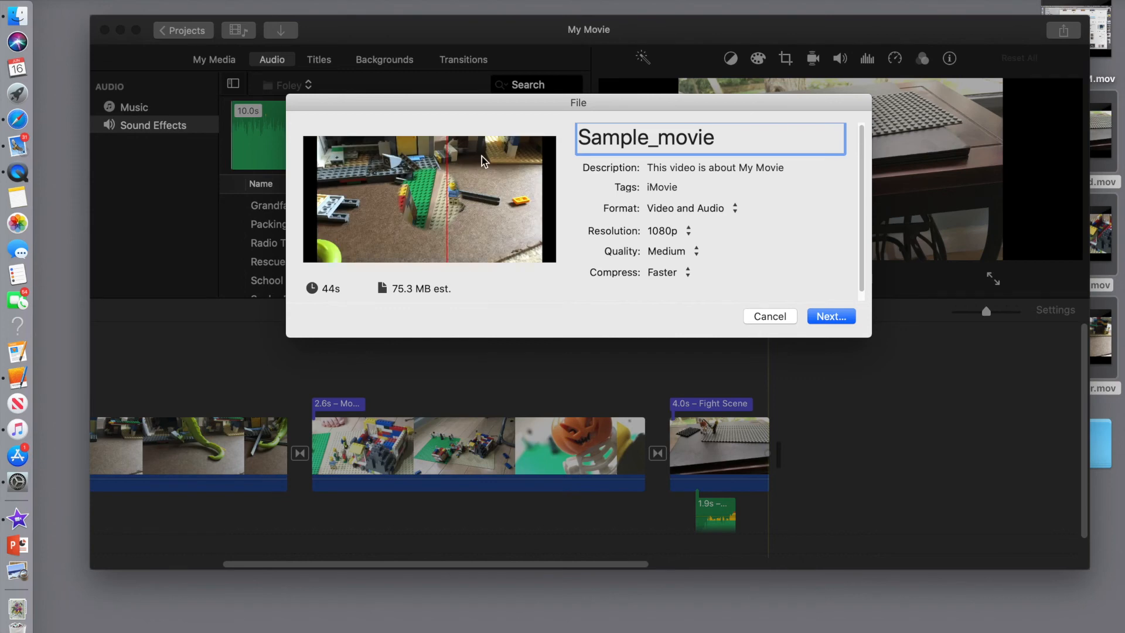
Step: Replace the export description with "iMo" and save the movie as Sample_movie in the Movies folder
left_click(676, 169)
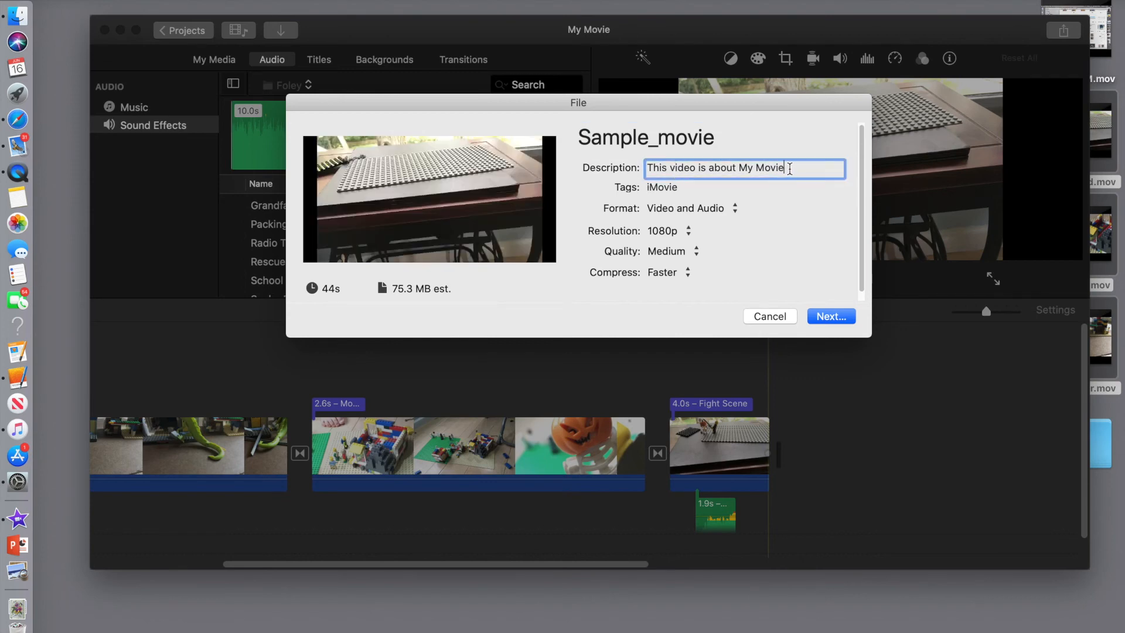
left_click_drag(791, 169, 582, 167)
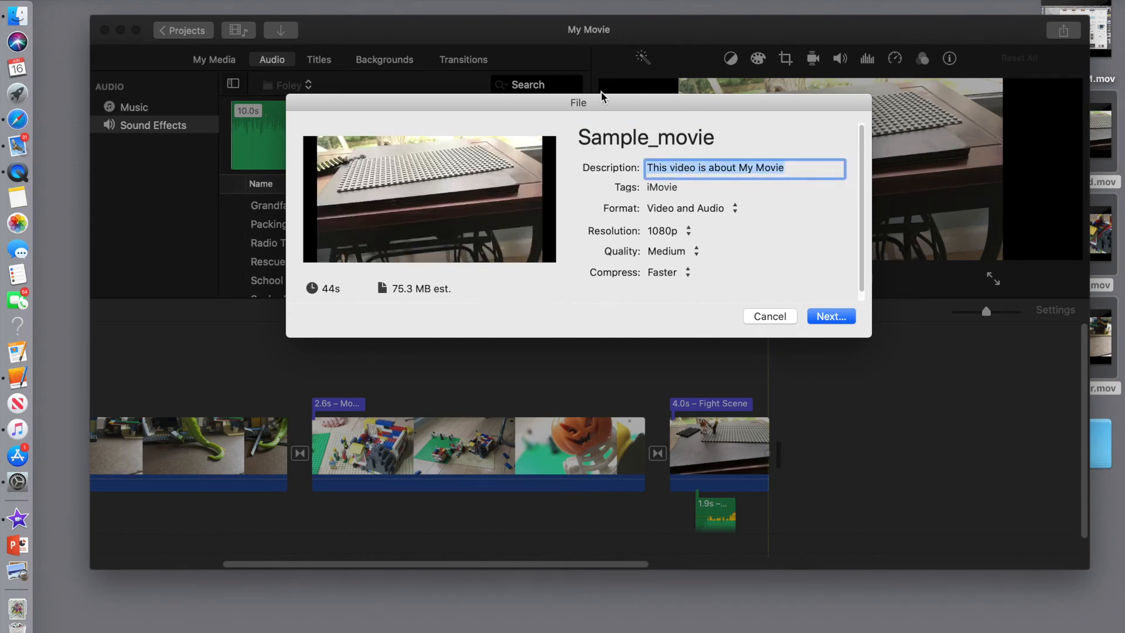
key("BackSpace")
type("iMo")
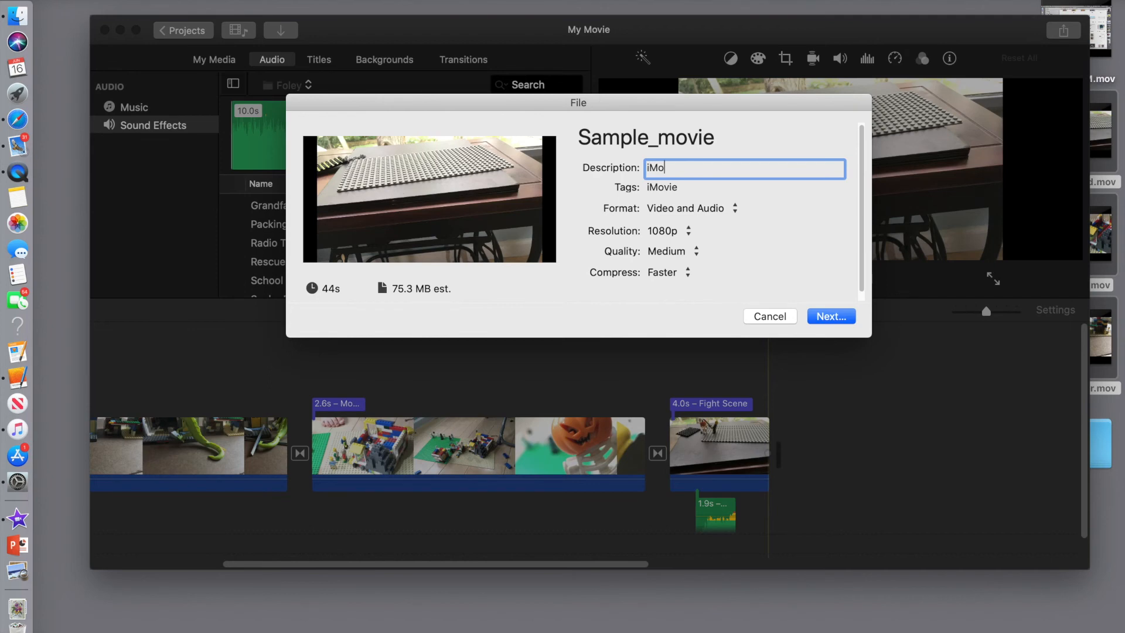
left_click(821, 319)
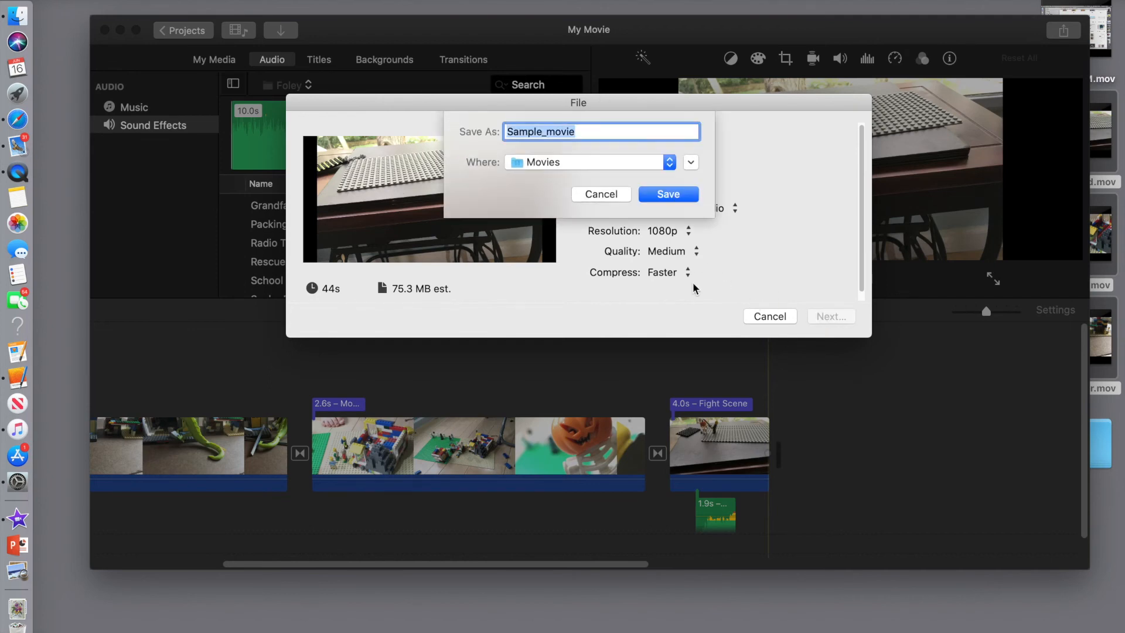
left_click(667, 194)
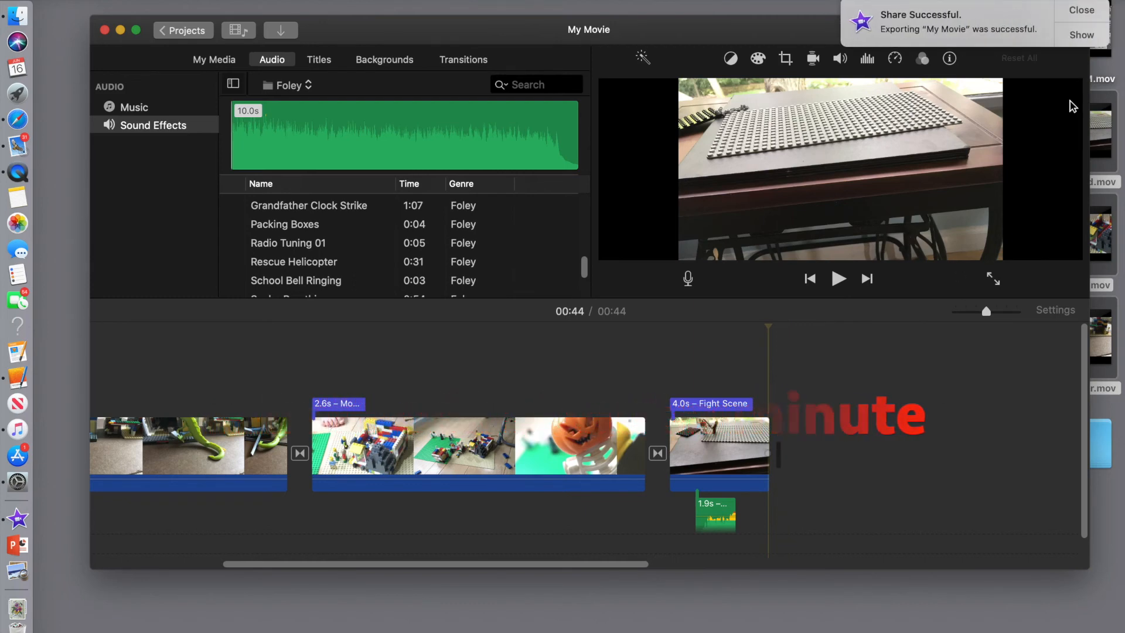
left_click(1081, 10)
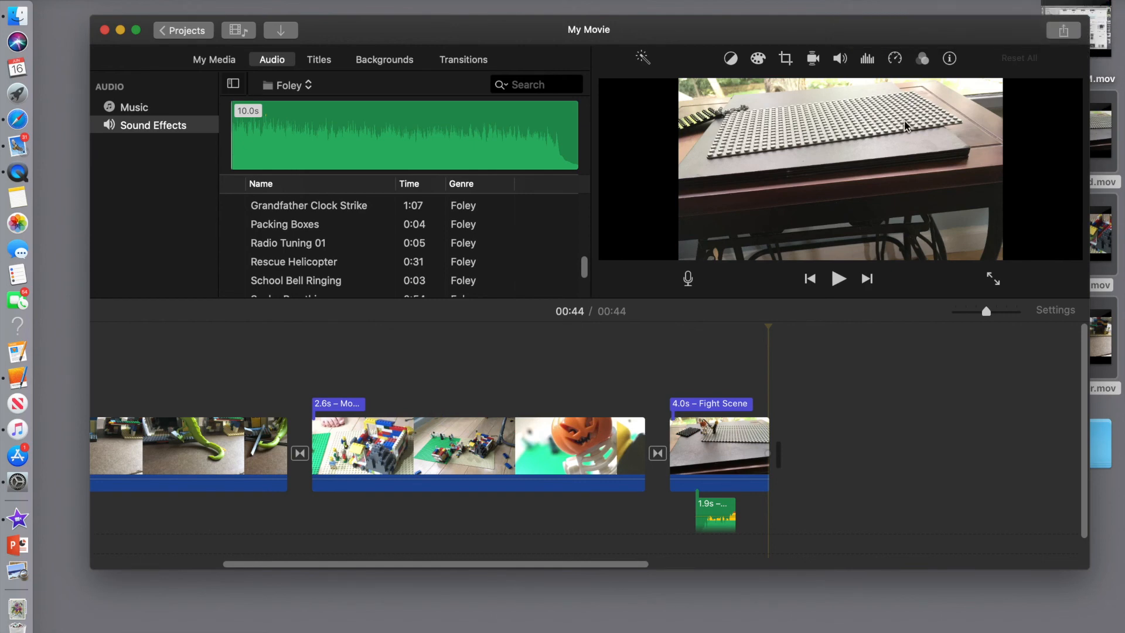
Step: Minimize the project window, switch to Finder and sort the Movies folder by date modified, newest first
left_click(121, 31)
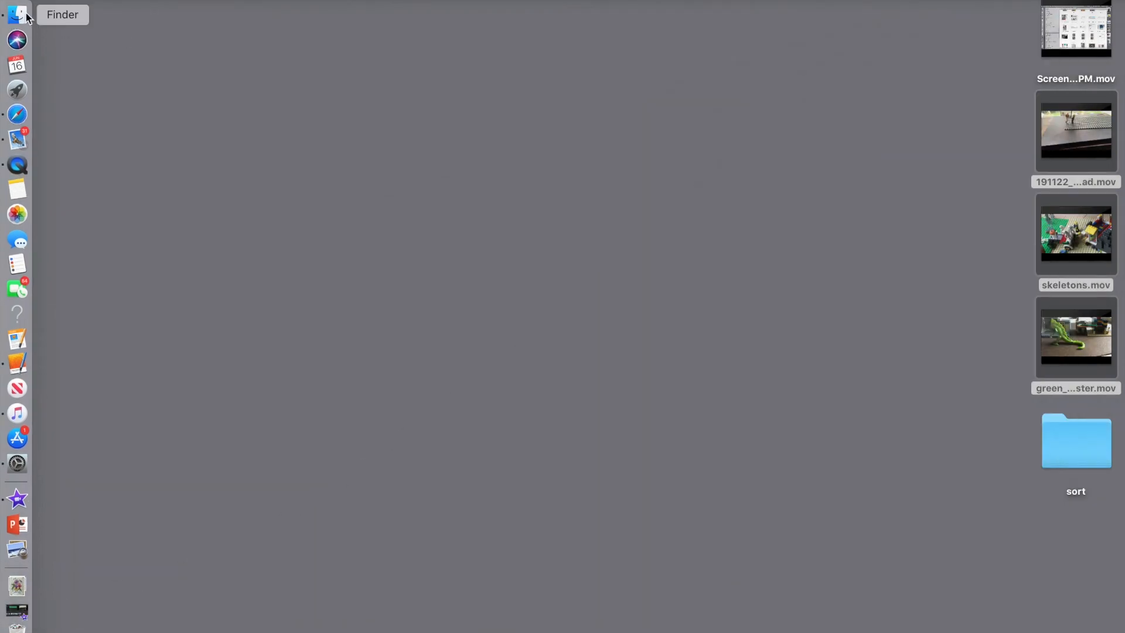
left_click(27, 17)
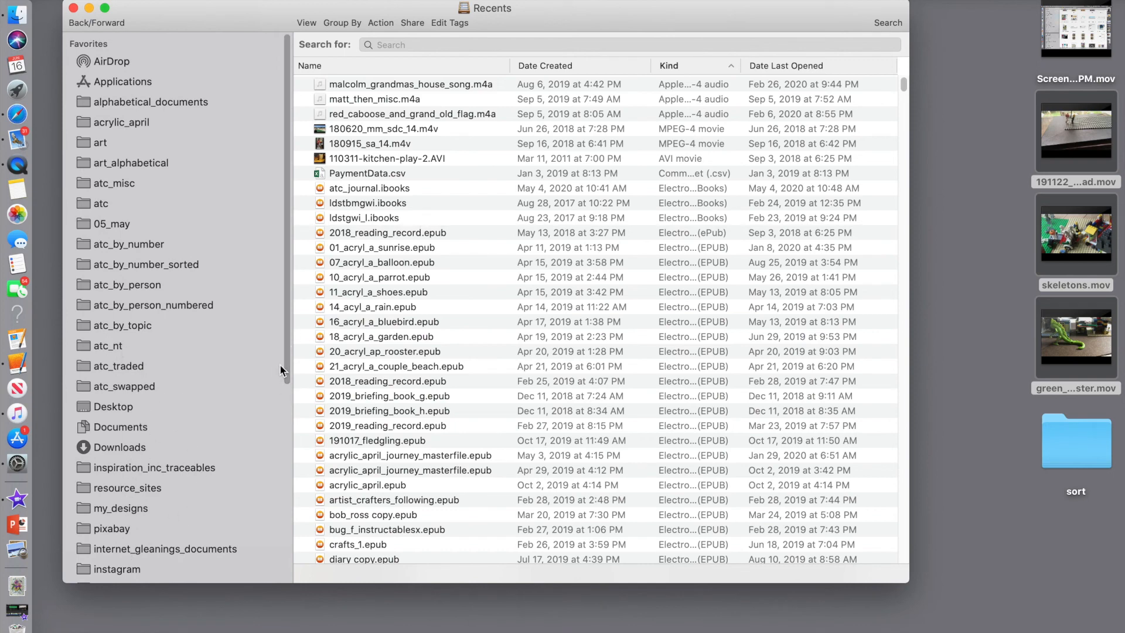
scroll(281, 410, "down", 5)
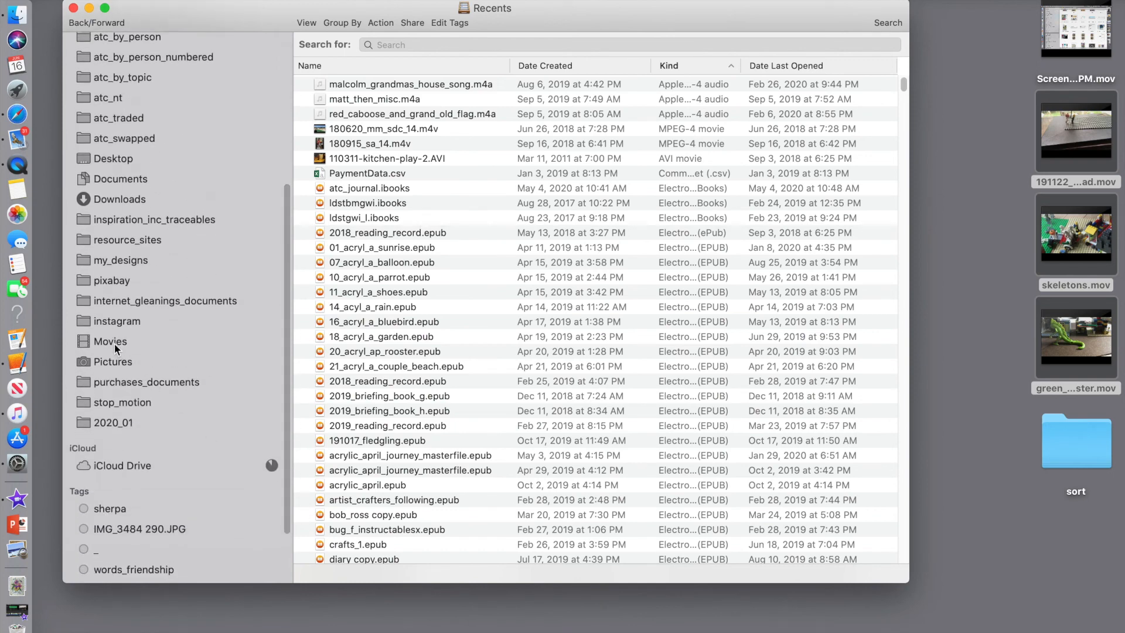
left_click(113, 343)
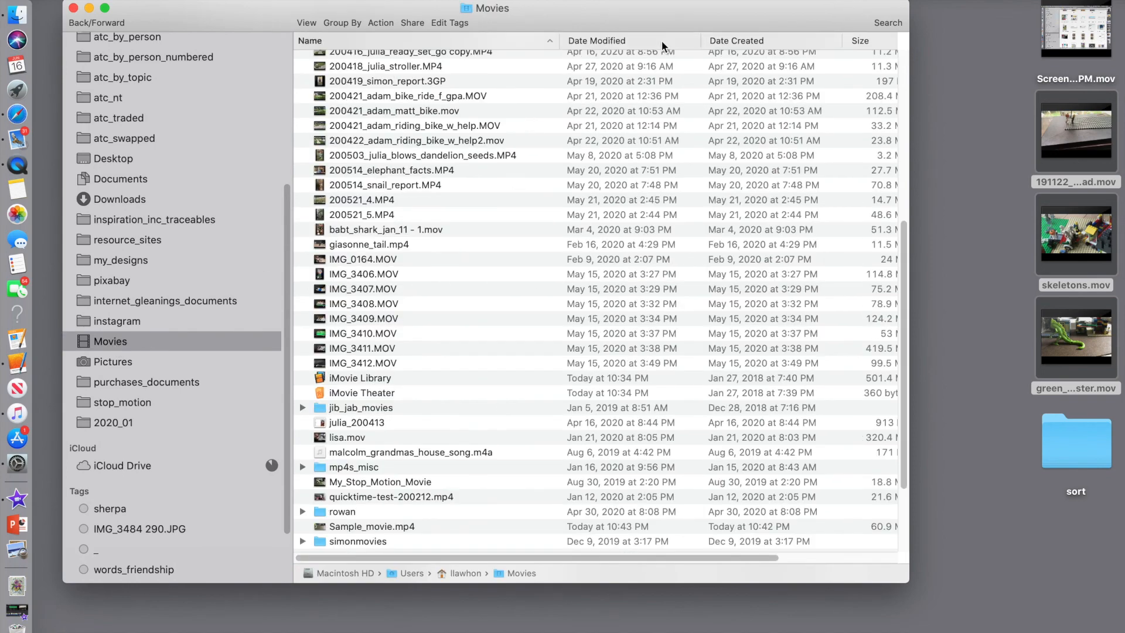
left_click(664, 43)
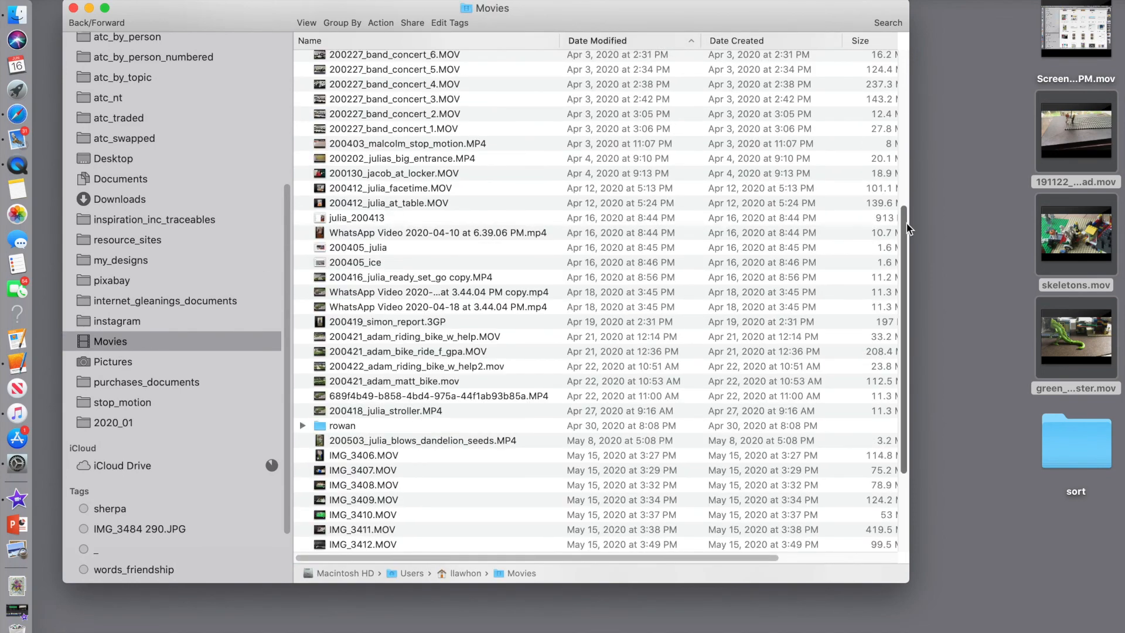
left_click_drag(903, 226, 889, 13)
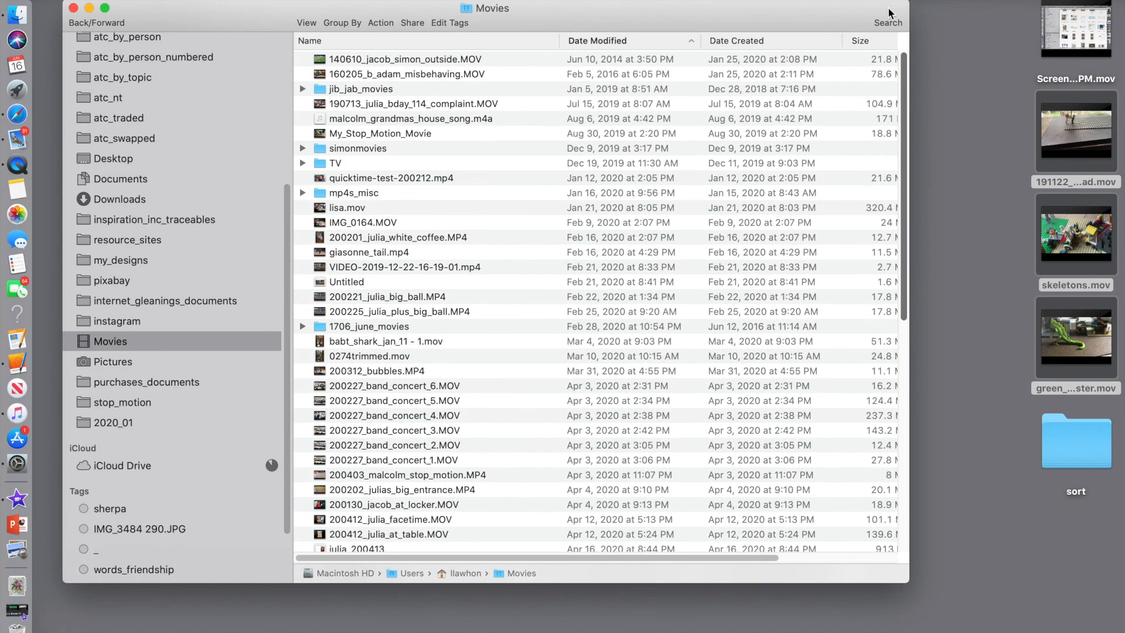
left_click(615, 42)
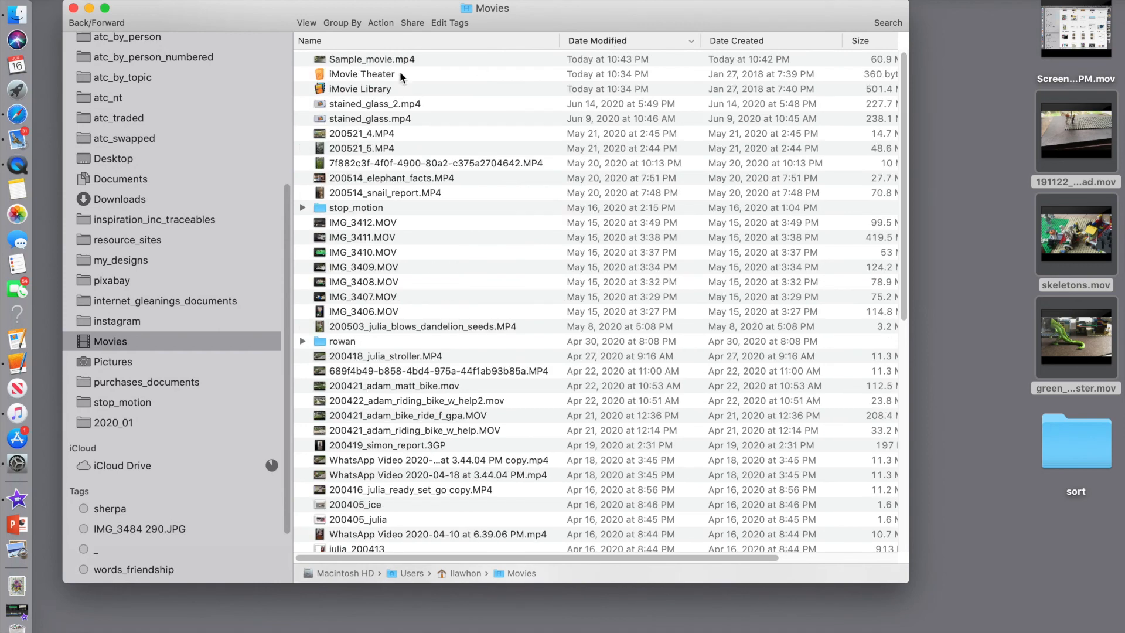
Step: Open the exported Sample_movie.mp4, play its first few seconds to check it, and close the player
double_click(386, 60)
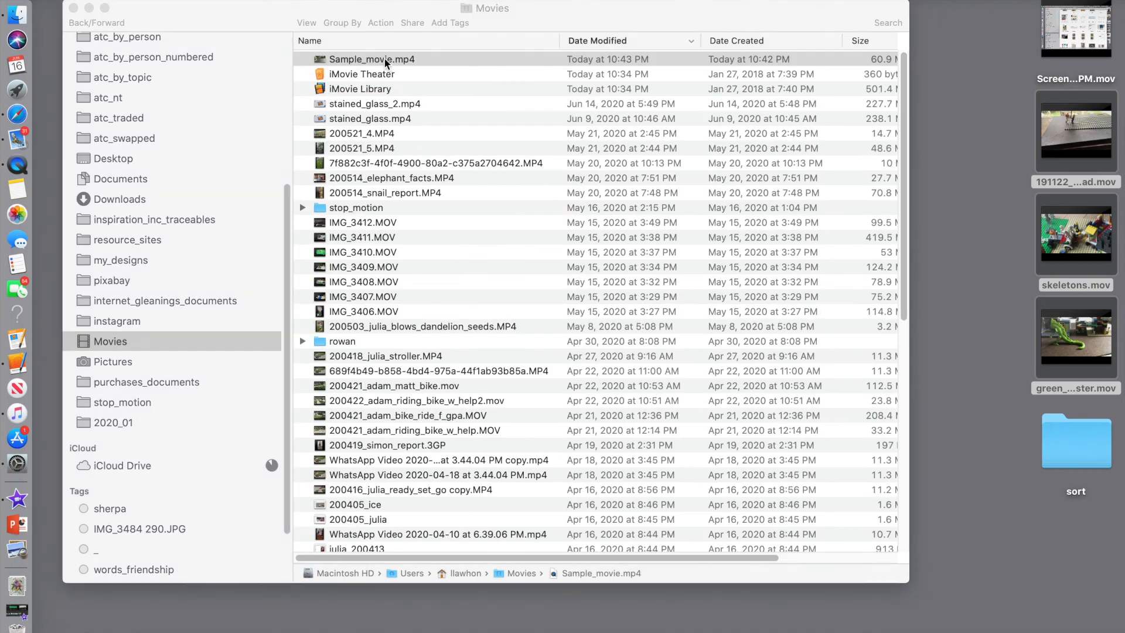
left_click(578, 506)
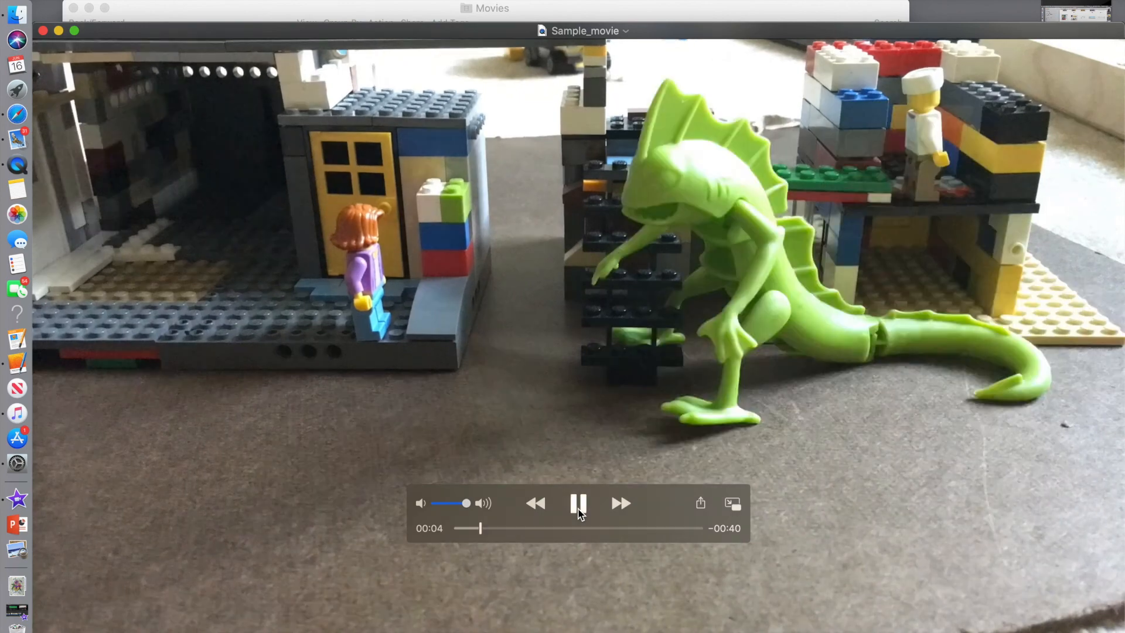
left_click(578, 508)
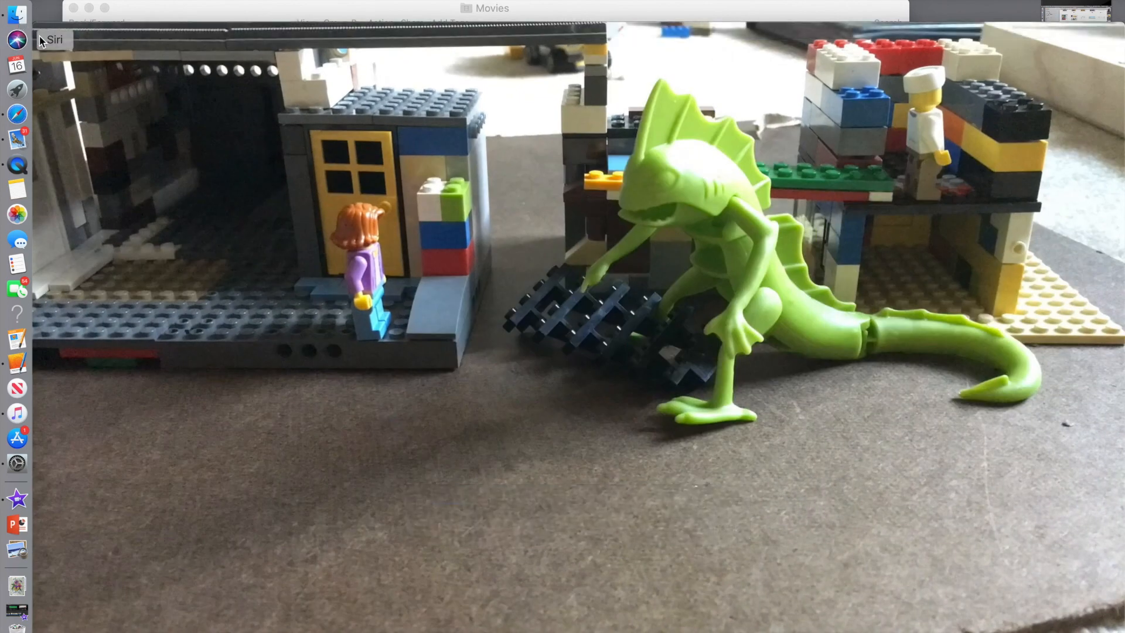
left_click_drag(91, 36, 237, 27)
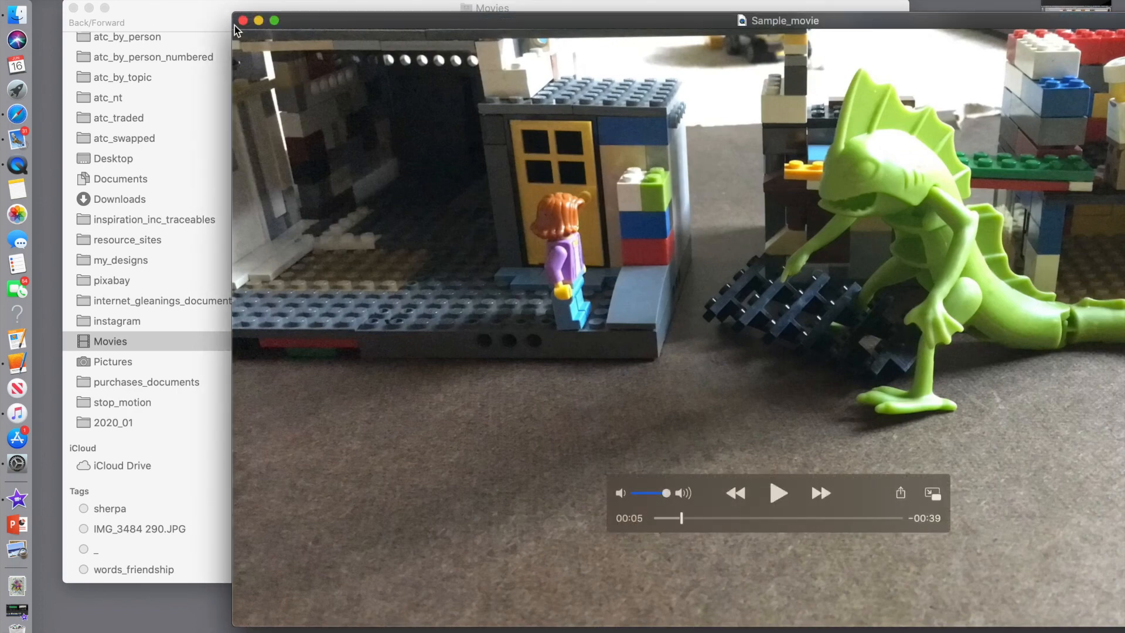
left_click(243, 21)
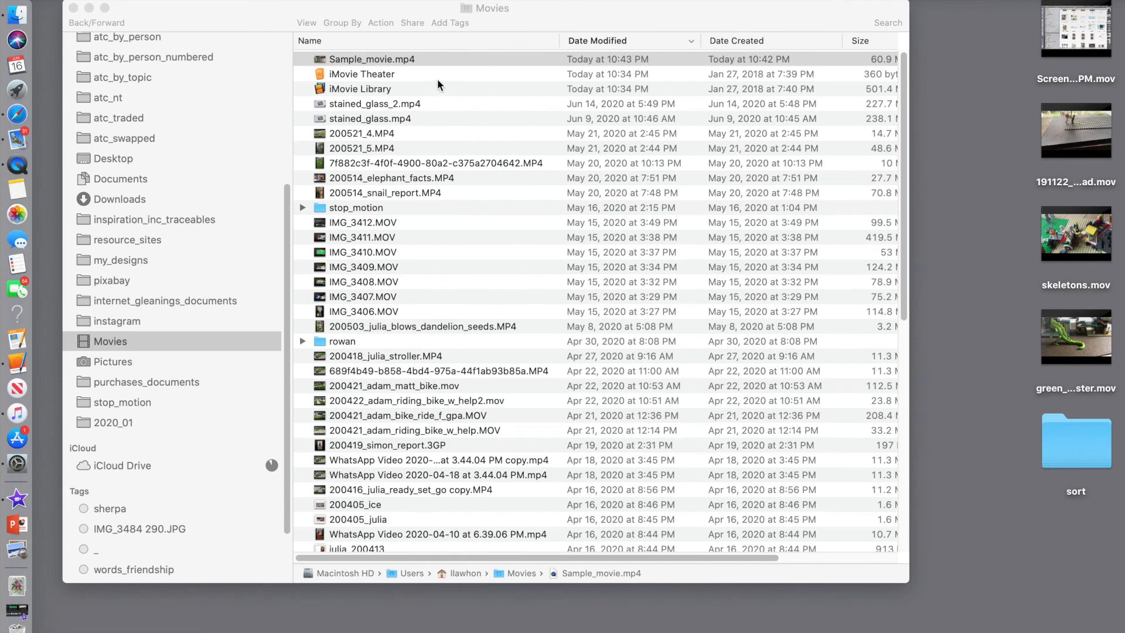
Step: Switch back to iMovie, show the project's media and delete all clips from the timeline
left_click(20, 499)
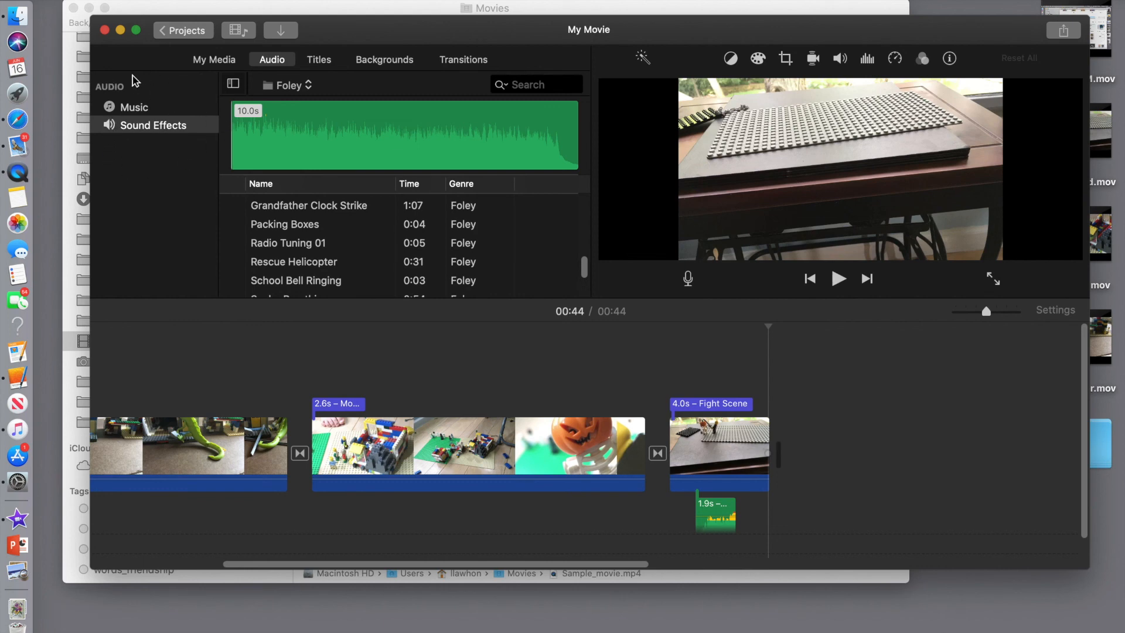
left_click(213, 61)
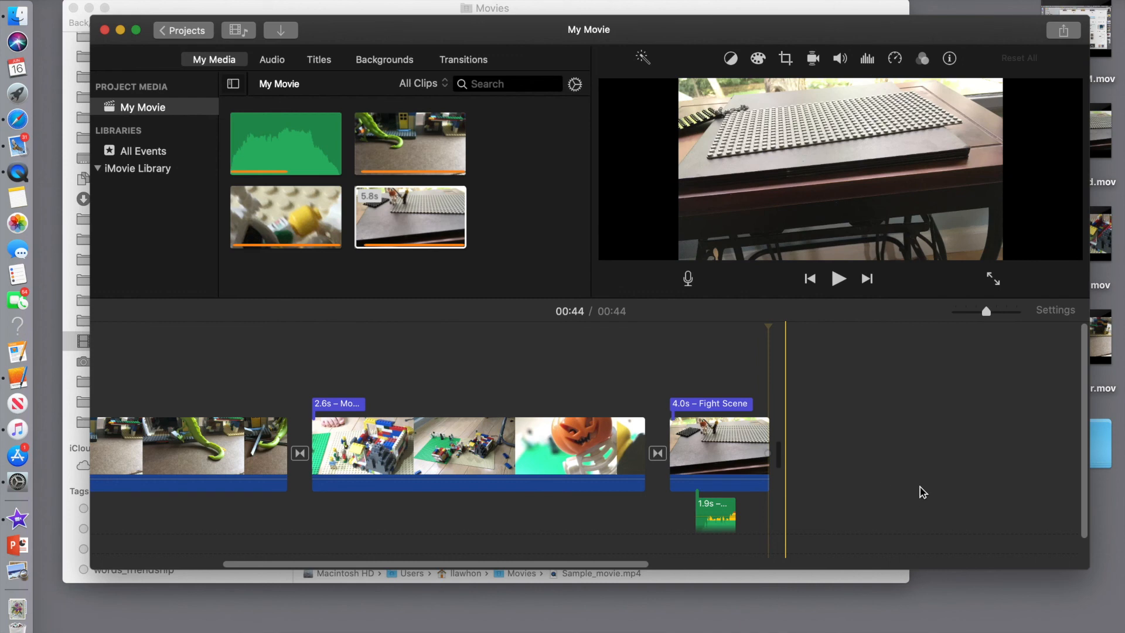
left_click_drag(873, 473, 3, 400)
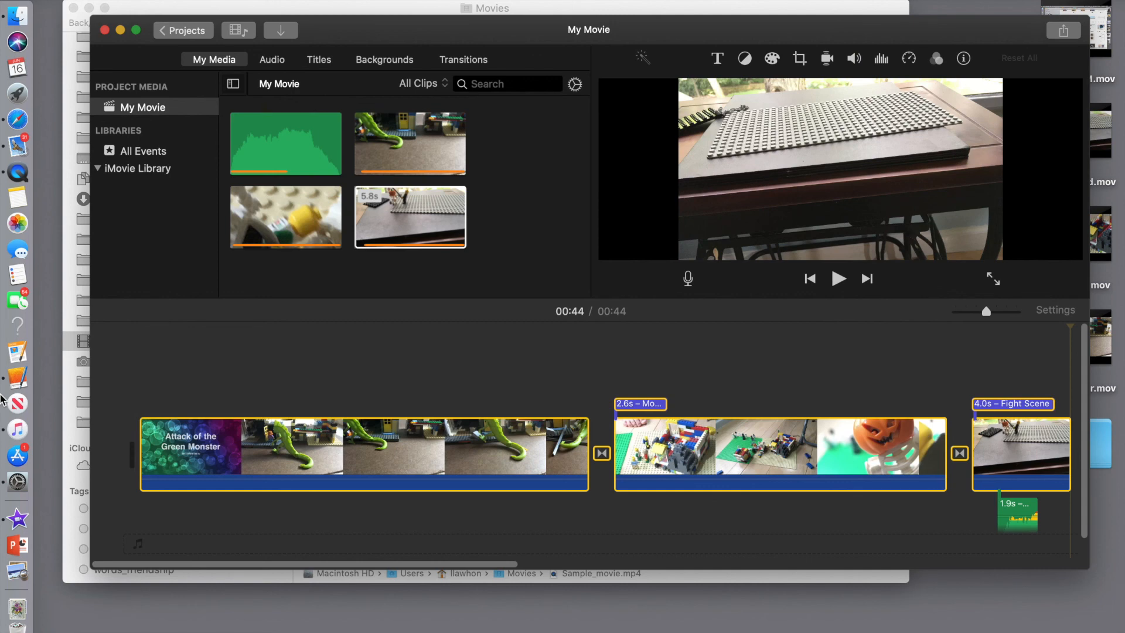
key("Delete")
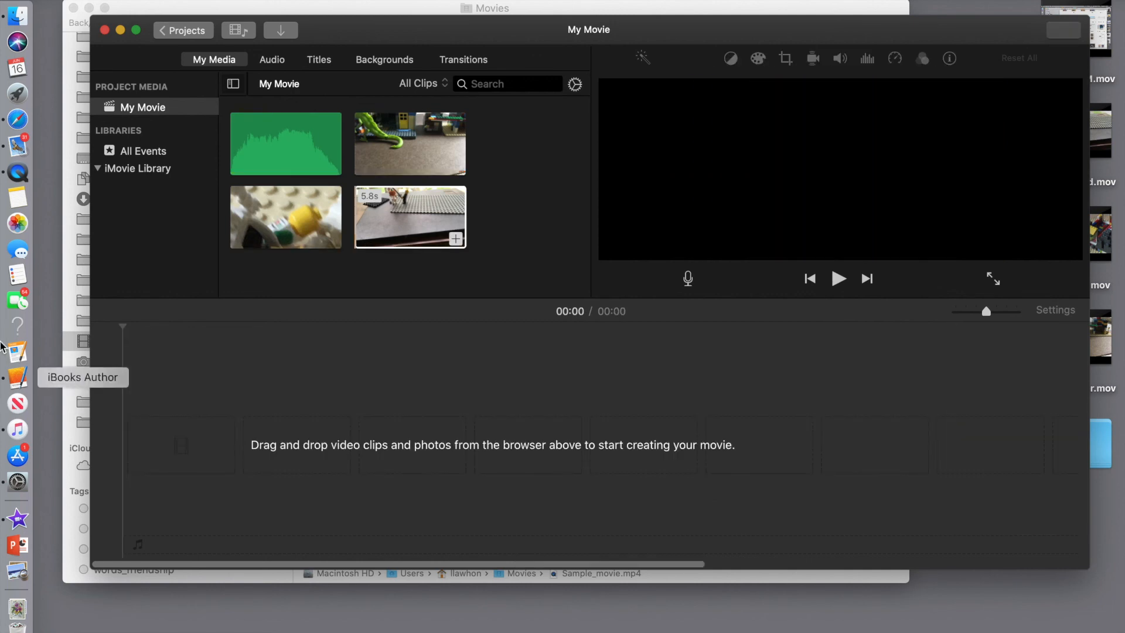
Step: Select all four media items in My Movie and delete them from the iMovie library
left_click_drag(487, 261, 199, 46)
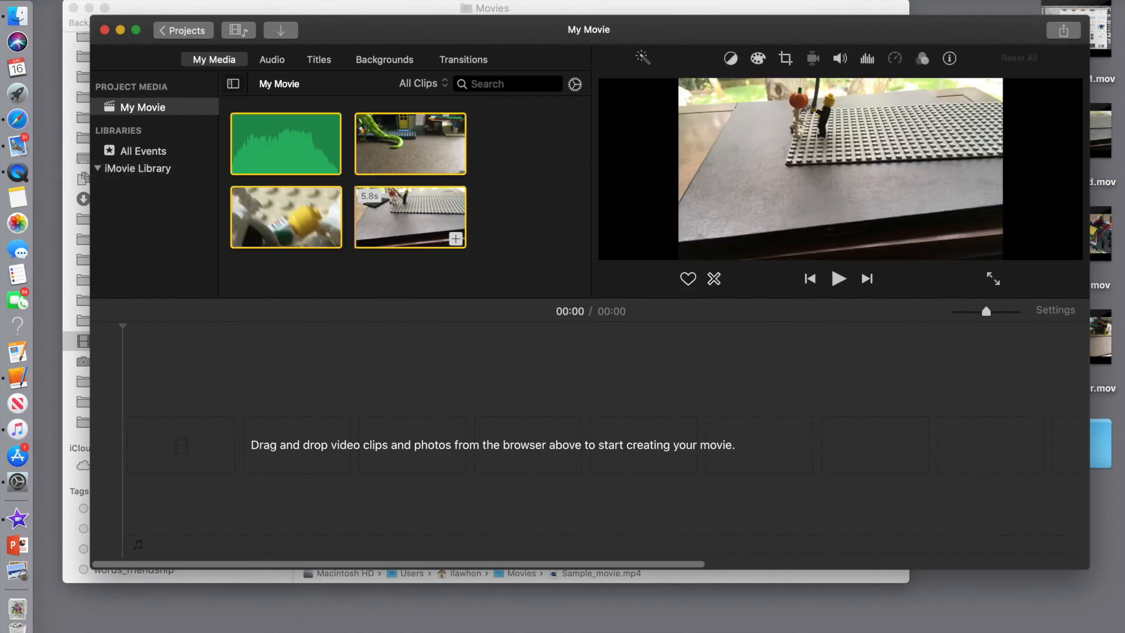
left_click(100, 1)
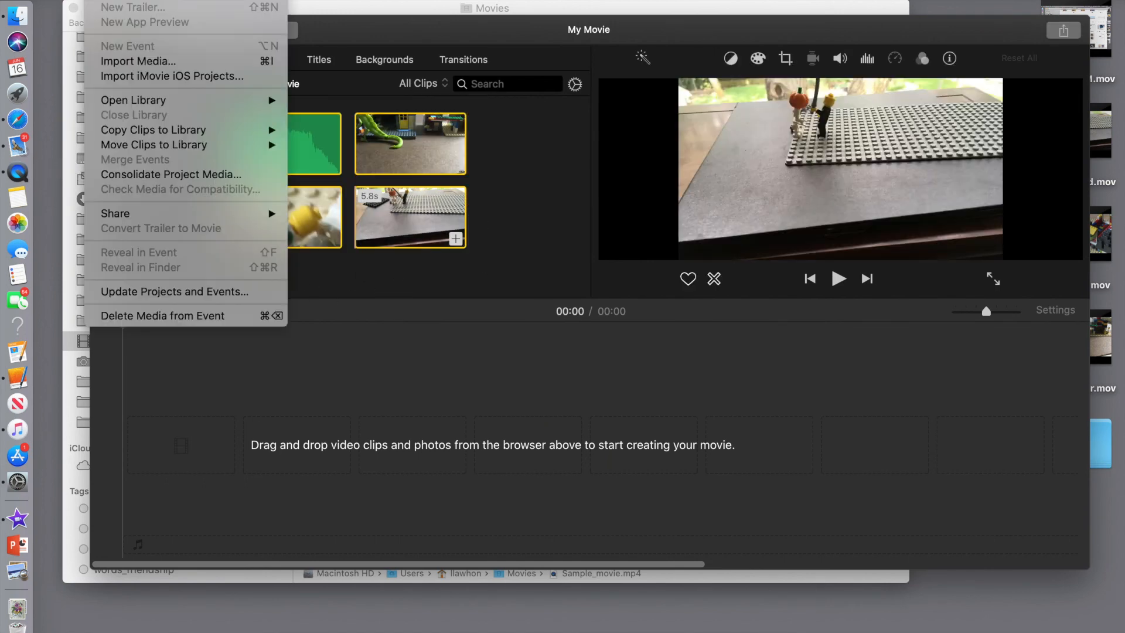
left_click(176, 316)
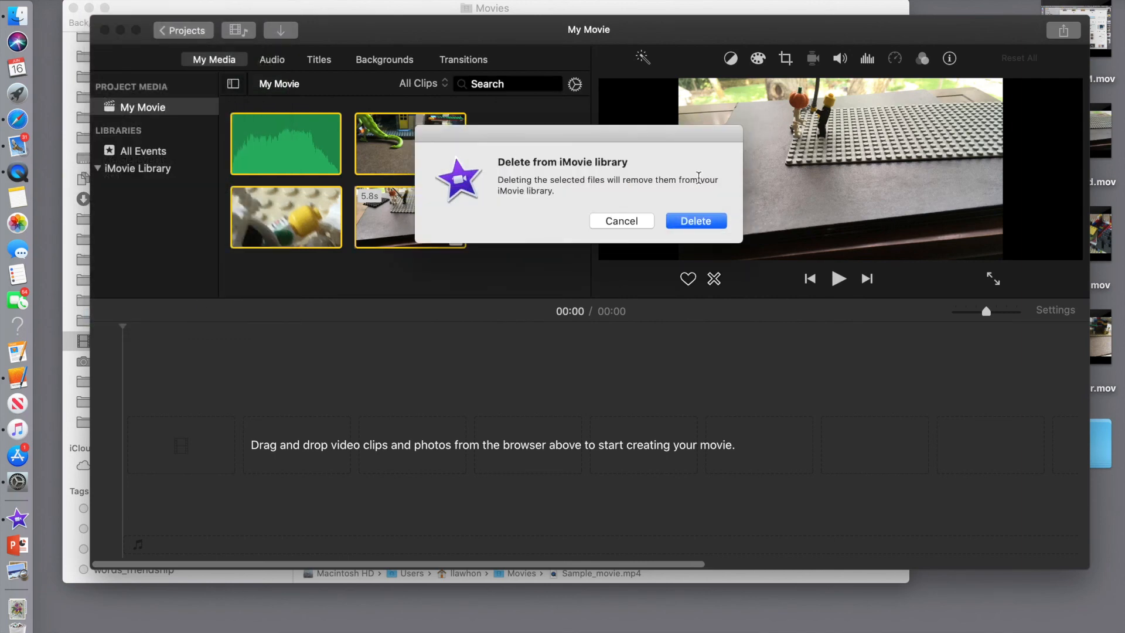
left_click(697, 222)
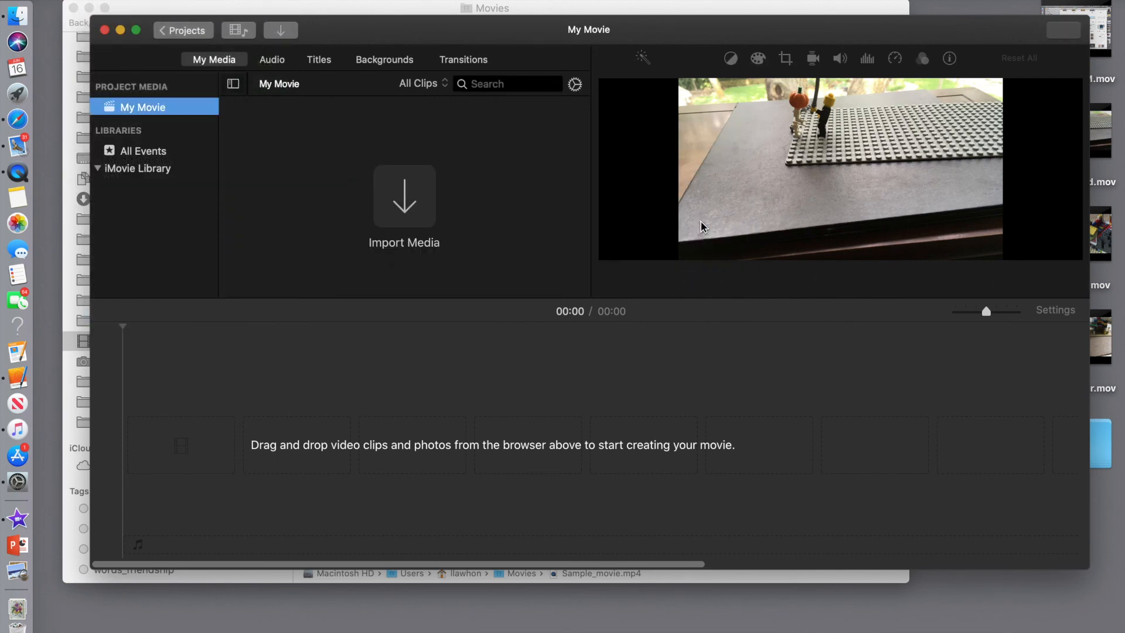